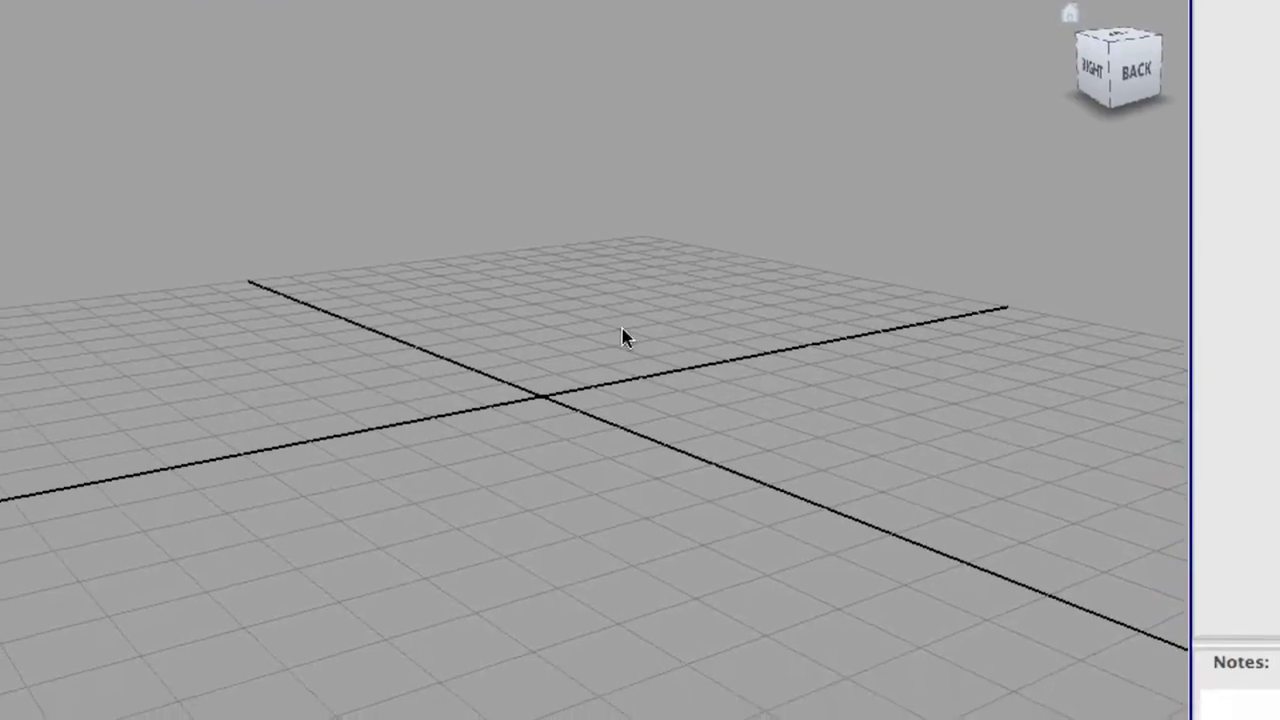
# Create a polygon sphere at the centre of the grid
pyautogui.moveTo(697, 445)
pyautogui.keyDown('alt'); pyautogui.mouseDown()
pyautogui.moveTo(633, 515)
pyautogui.moveTo(716, 445)
pyautogui.mouseUp(); pyautogui.keyUp('alt')
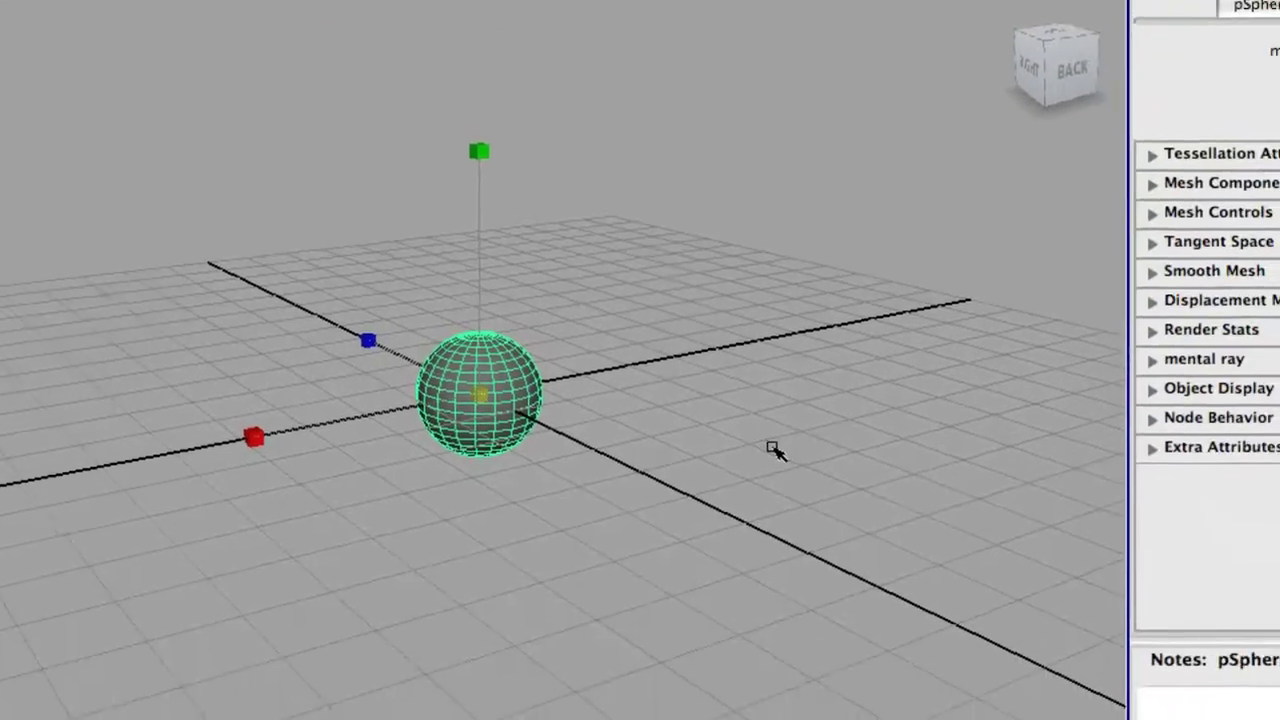
pyautogui.keyDown('alt'); pyautogui.moveTo(990, 698); pyautogui.dragTo(926, 717); pyautogui.keyUp('alt')
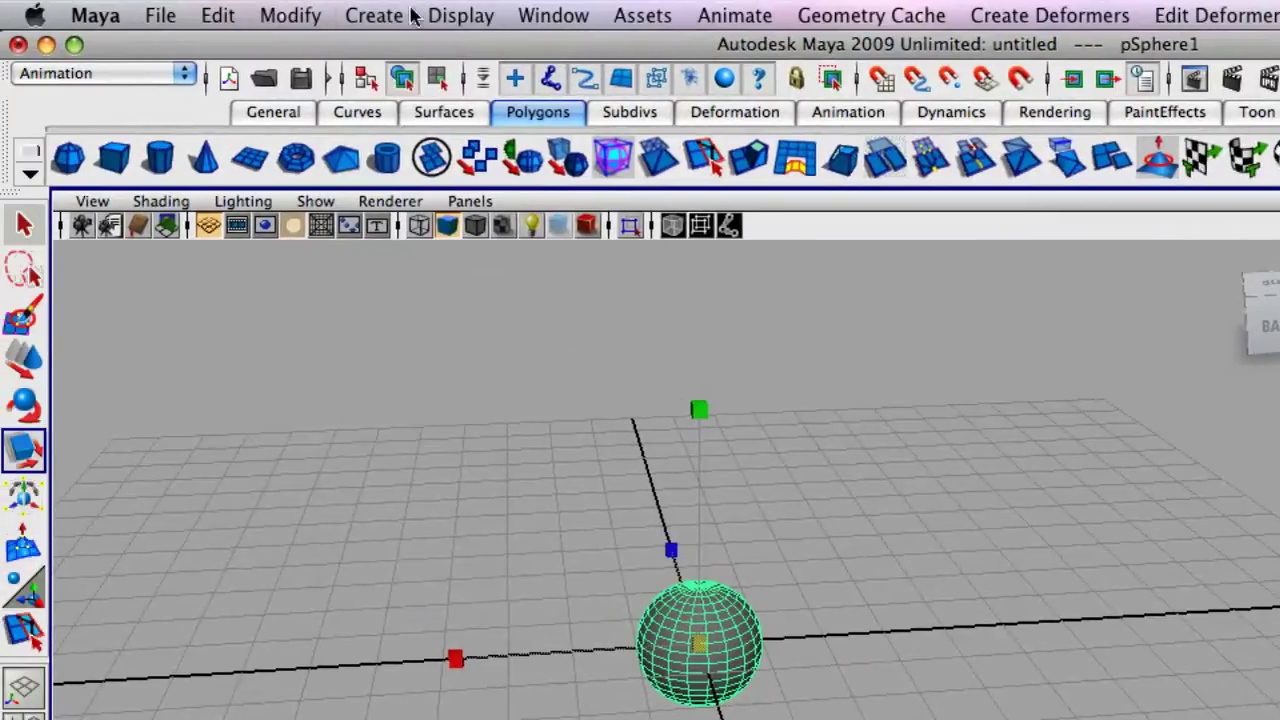
pyautogui.click(400, 16)
pyautogui.moveTo(440, 87)
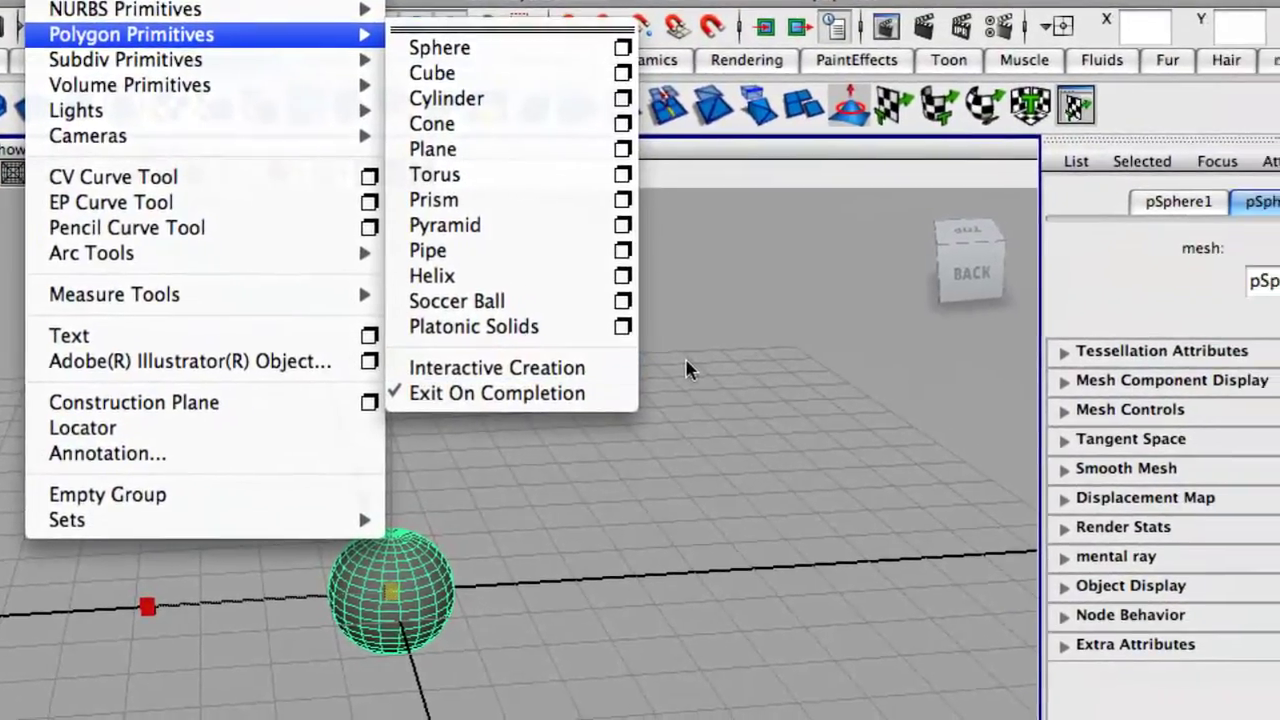
pyautogui.click(793, 374)
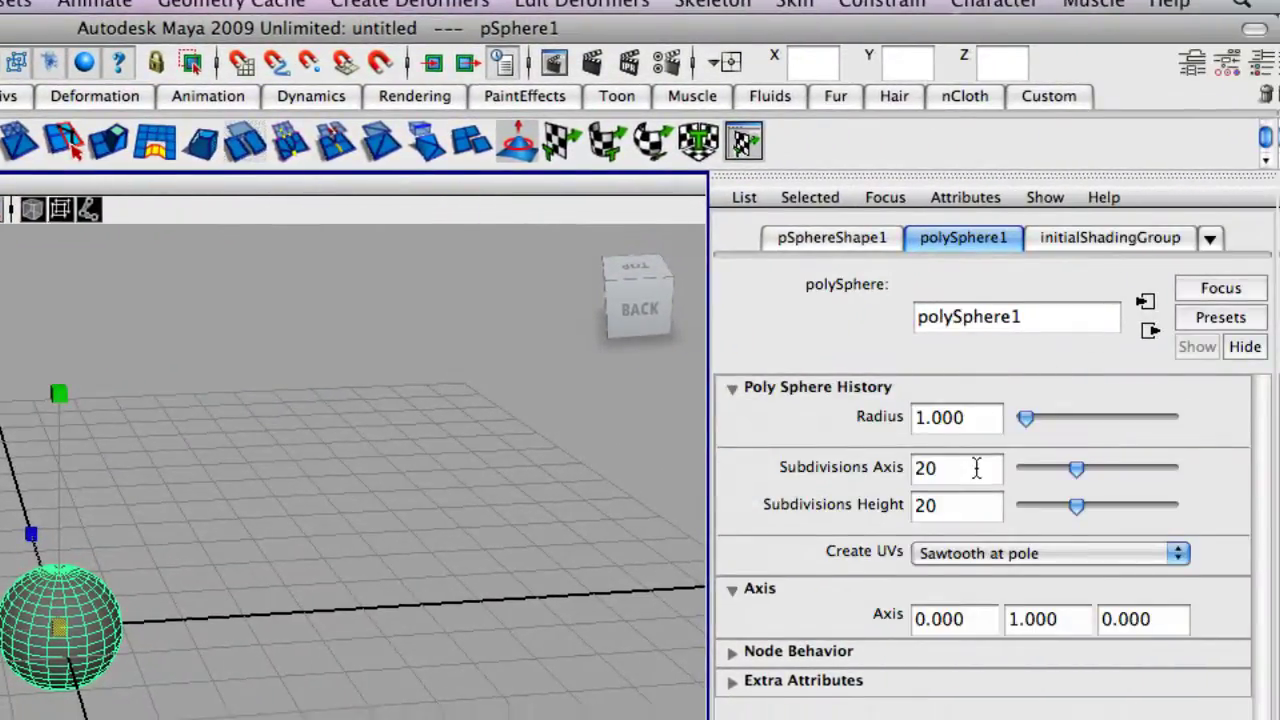
# Set the sphere's axis and height subdivisions to 8
pyautogui.click(960, 484)
pyautogui.write('8')
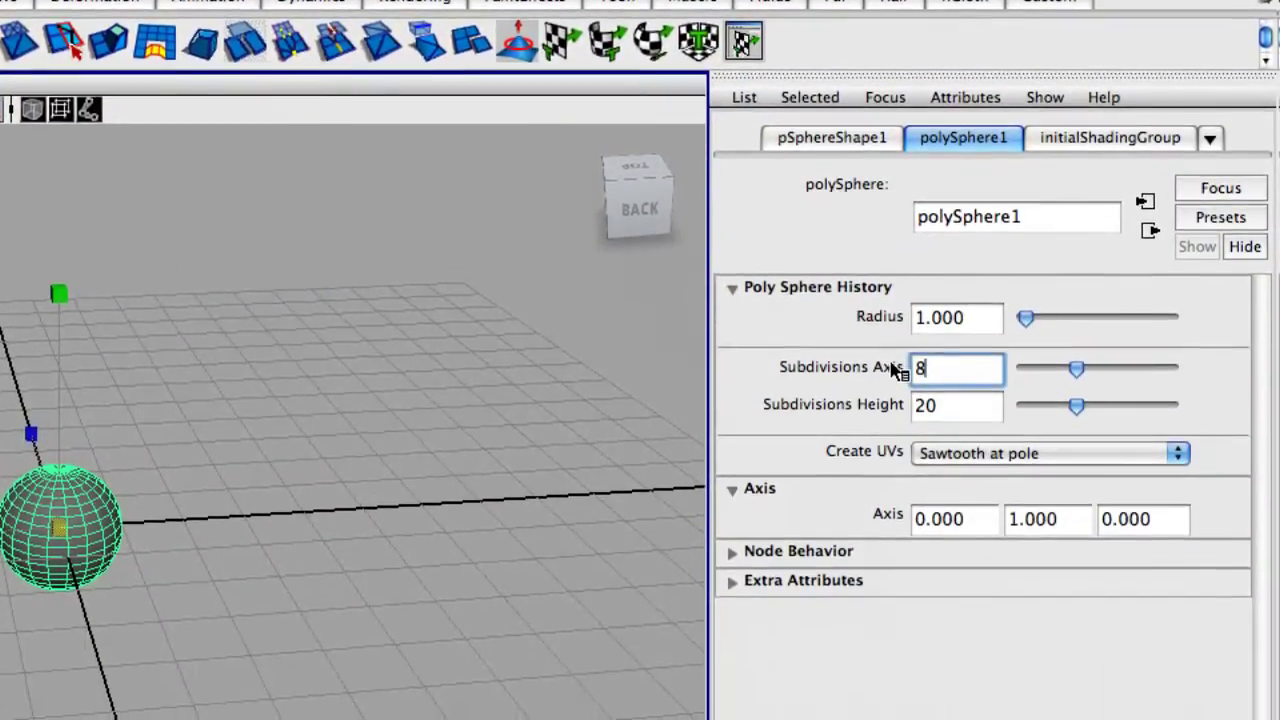
pyautogui.press('Tab')
pyautogui.press('Tab')
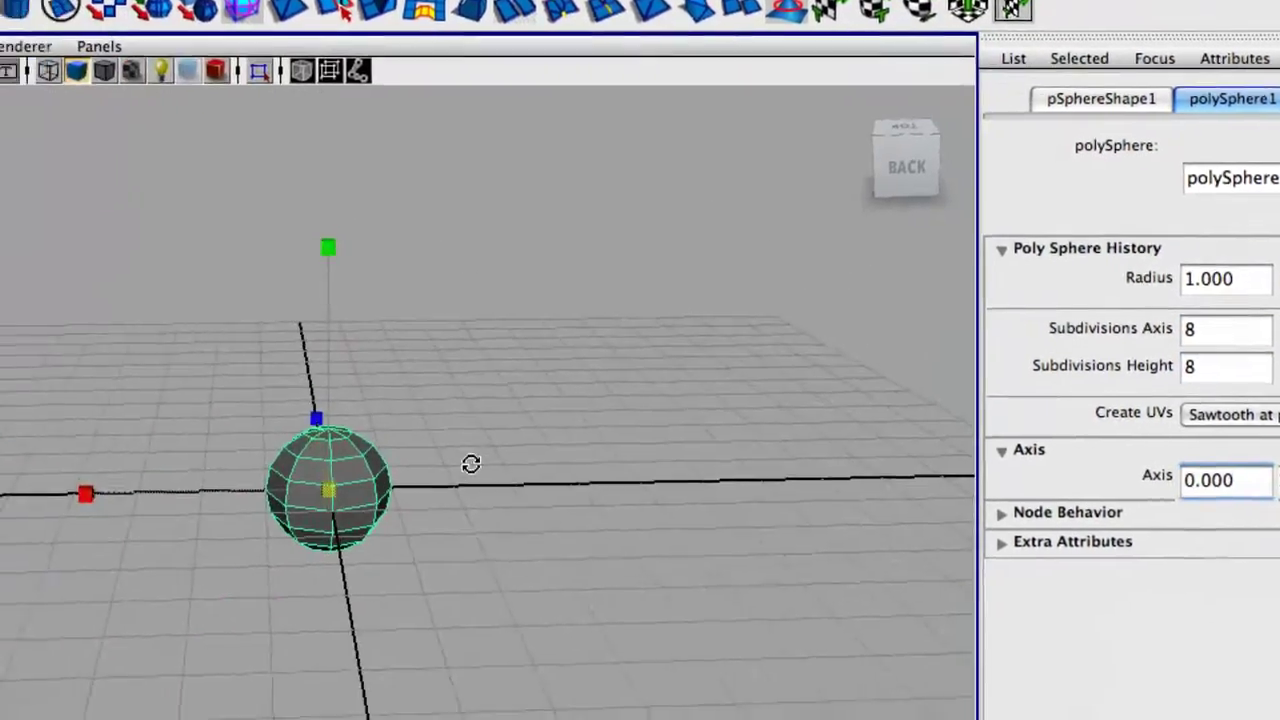
# Switch to the Polygons menu set, then extrude the sphere's top cap faces and scale them slightly inward
pyautogui.scroll(8, 471, 464)
pyautogui.moveTo(265, 462); pyautogui.dragTo(273, 509, button='right')
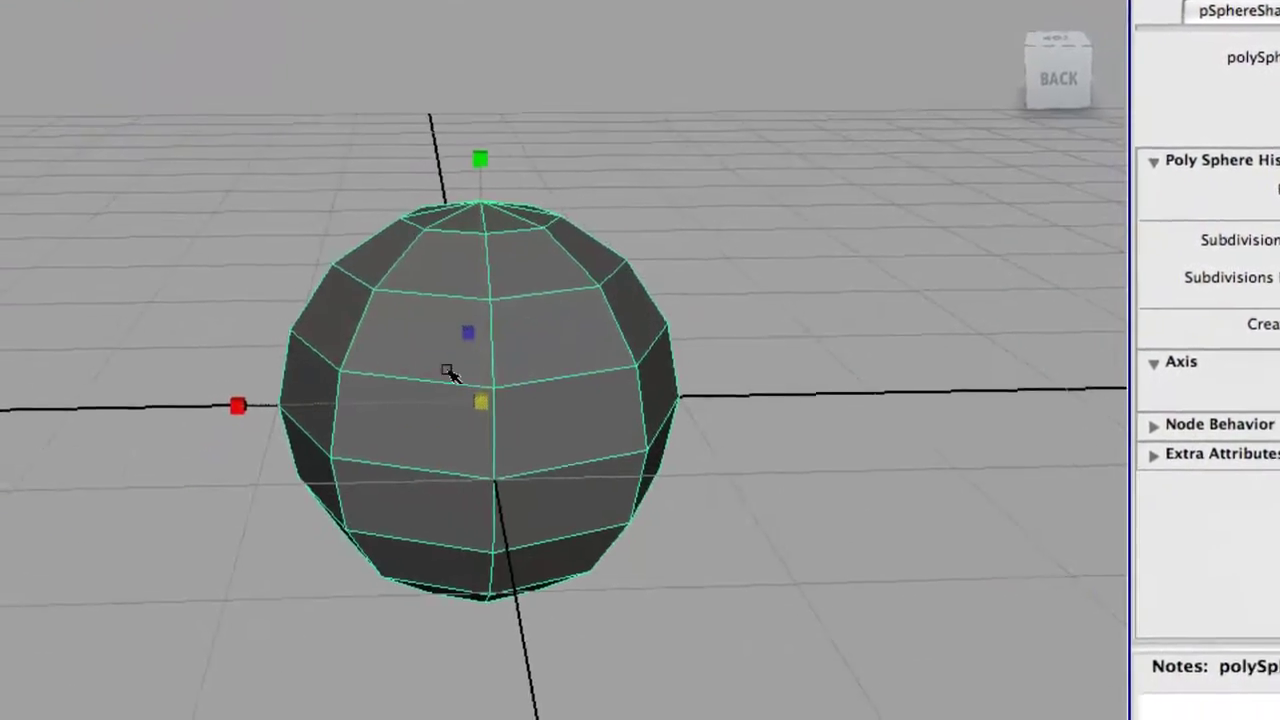
pyautogui.moveTo(828, 348)
pyautogui.keyDown('alt'); pyautogui.mouseDown()
pyautogui.moveTo(825, 315)
pyautogui.moveTo(825, 327)
pyautogui.mouseUp(); pyautogui.keyUp('alt')
pyautogui.moveTo(537, 230); pyautogui.dragTo(626, 447)
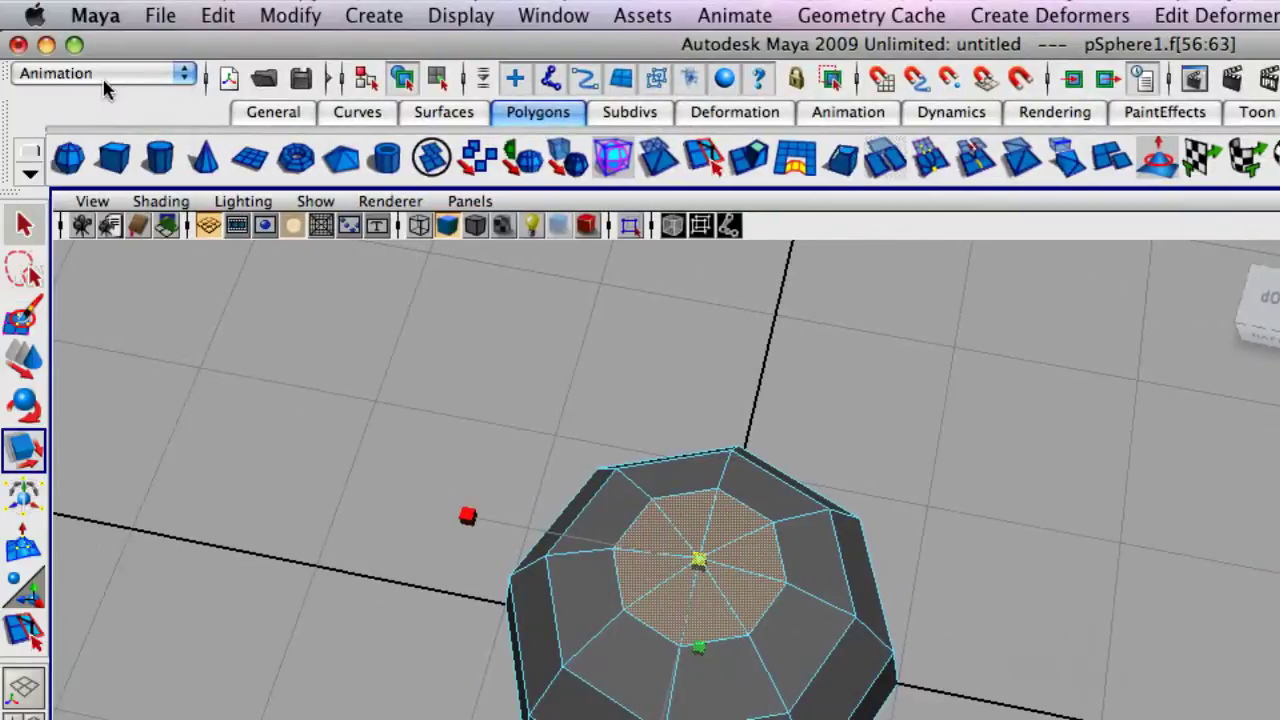
pyautogui.click(102, 76)
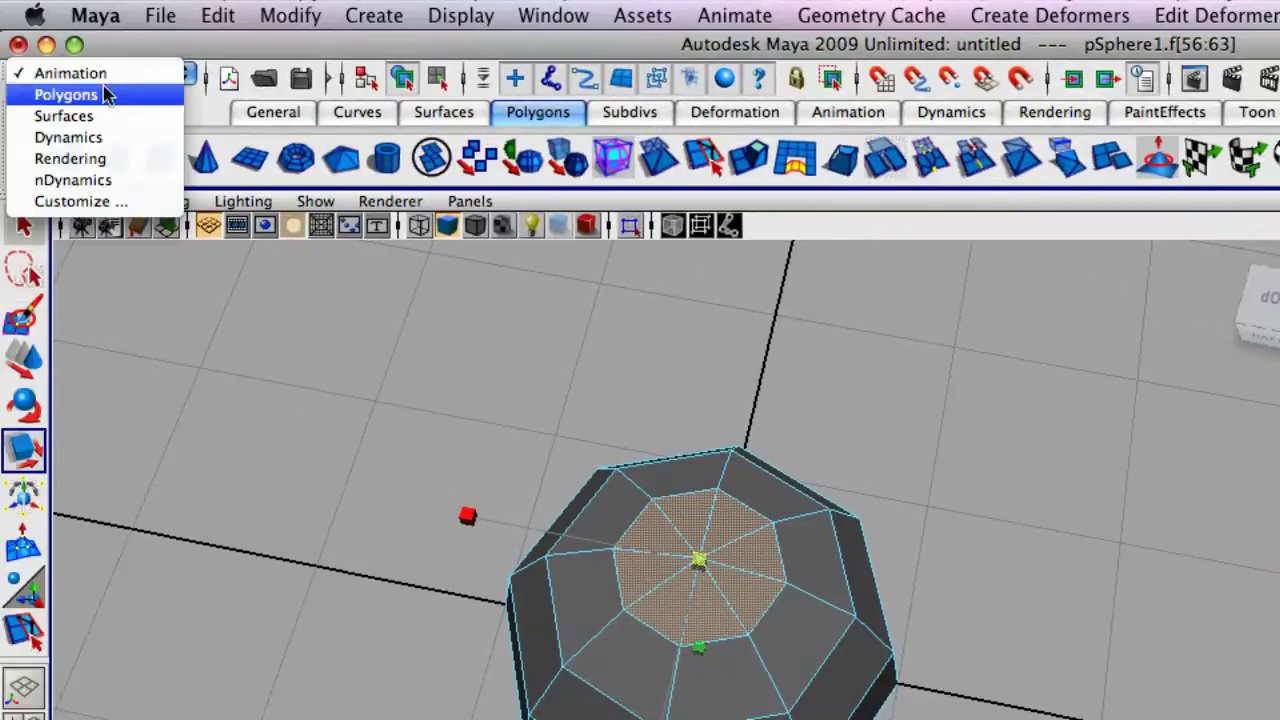
pyautogui.click(108, 95)
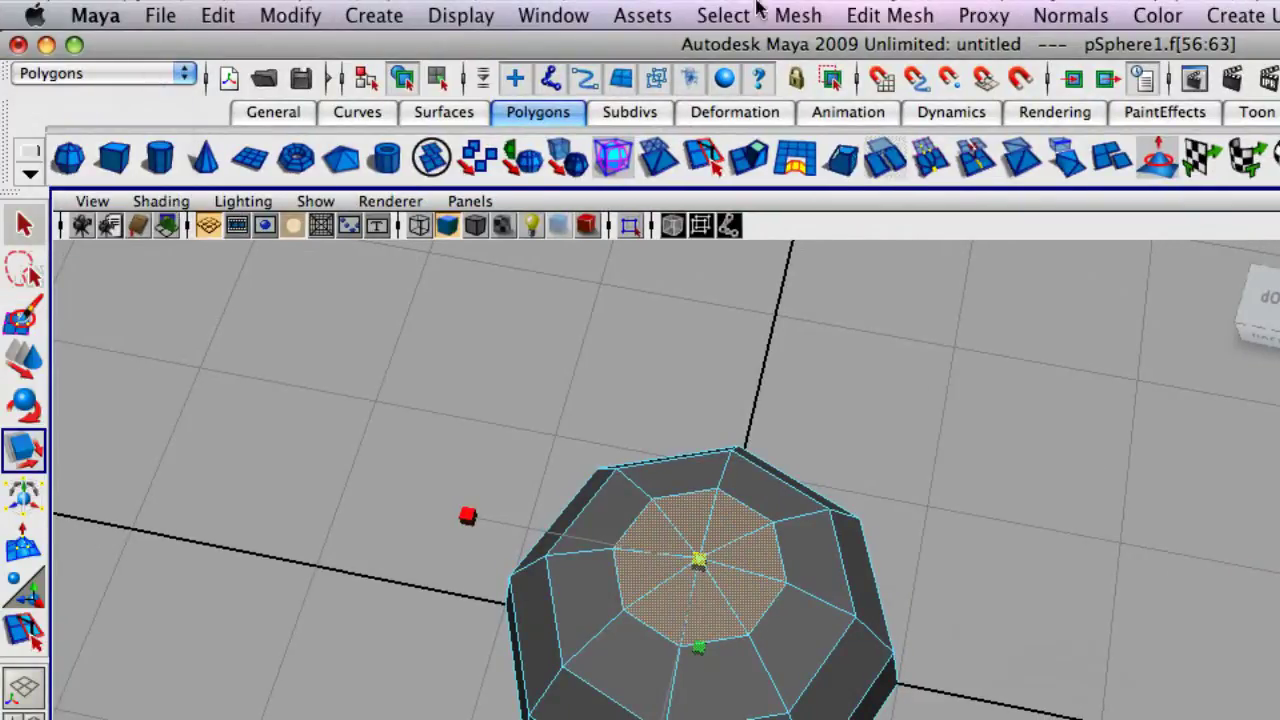
pyautogui.click(893, 14)
pyautogui.click(915, 103)
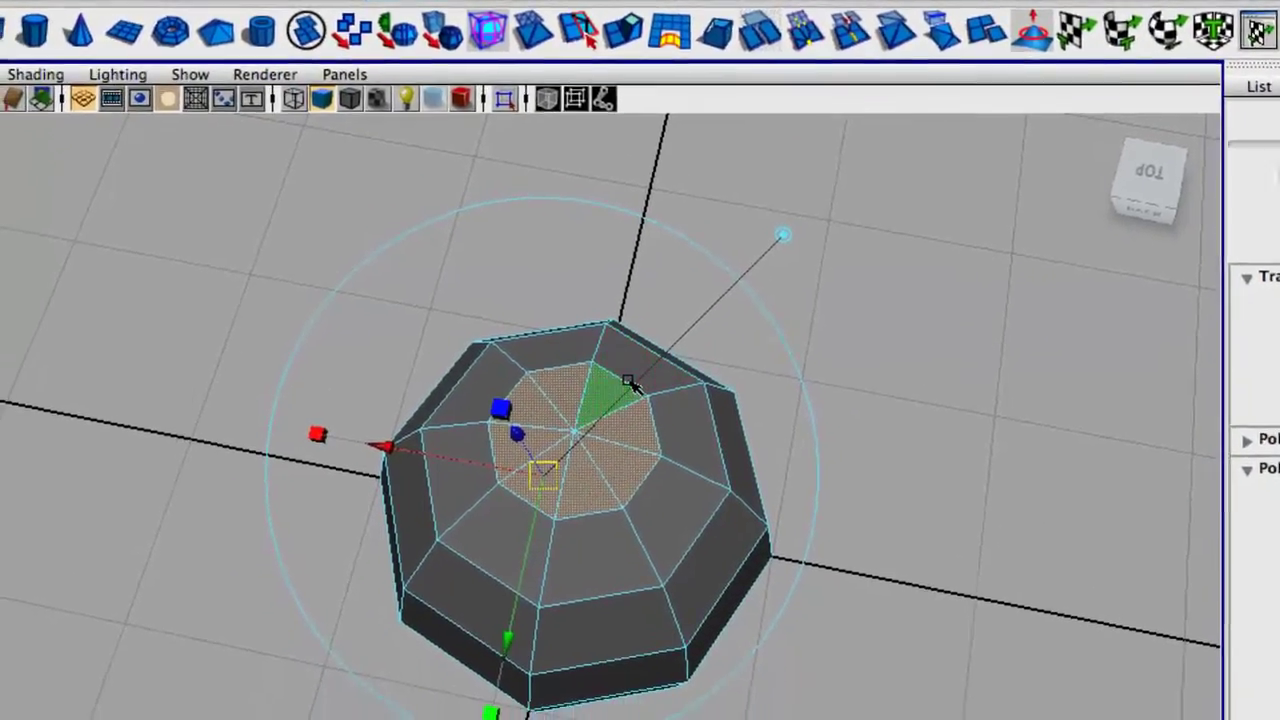
pyautogui.press('r')
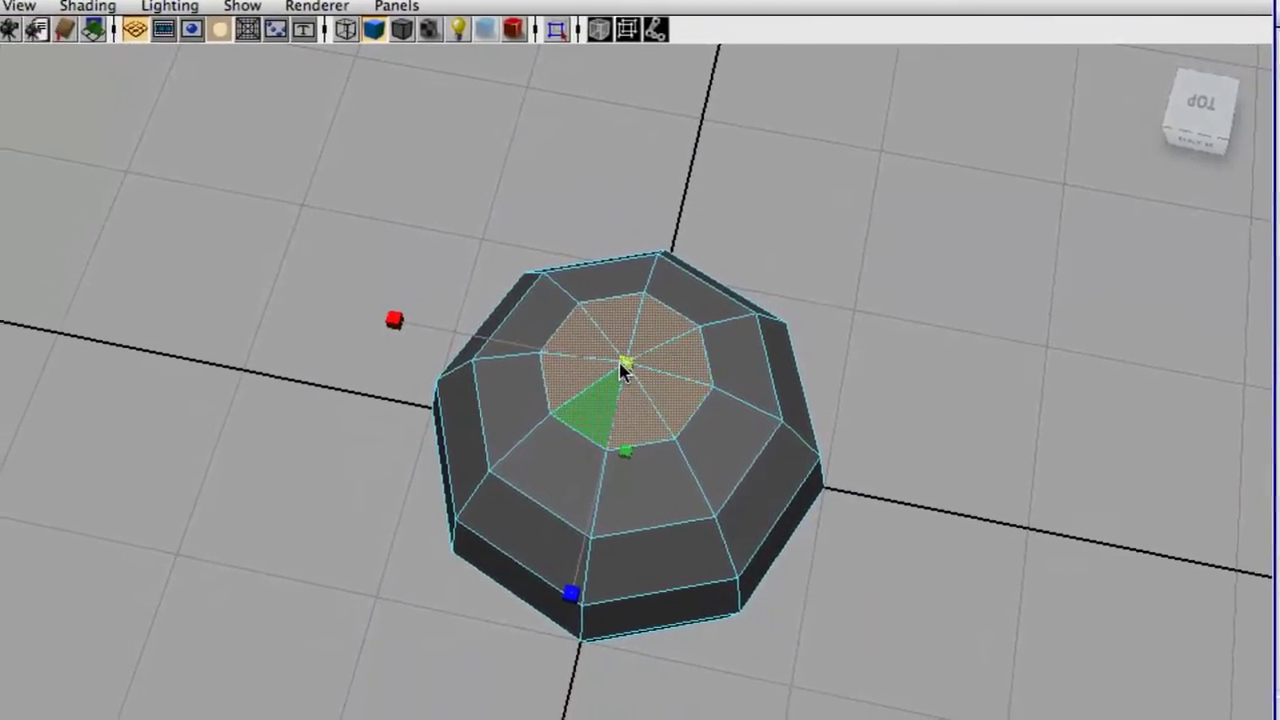
pyautogui.moveTo(639, 360)
pyautogui.mouseDown()
pyautogui.moveTo(622, 357)
pyautogui.moveTo(633, 357)
pyautogui.mouseUp()
pyautogui.keyDown('alt'); pyautogui.moveTo(712, 398); pyautogui.dragTo(651, 357); pyautogui.keyUp('alt')
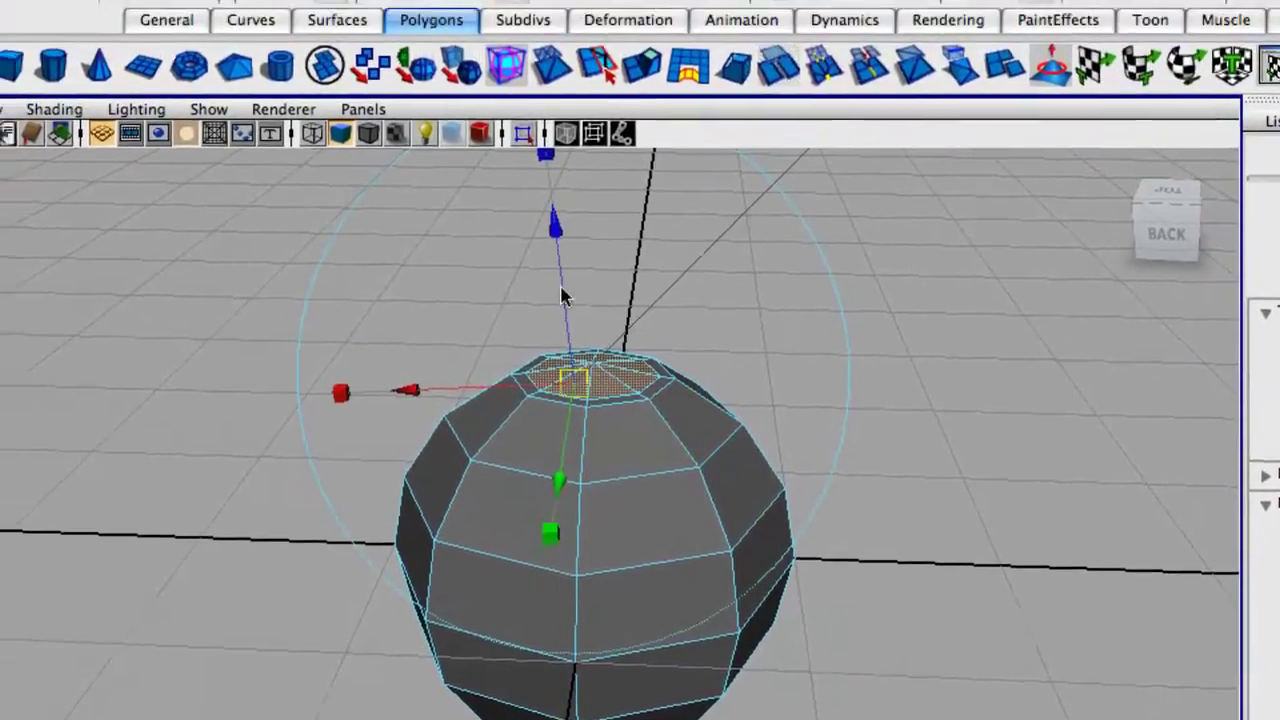
# Extrude the top cap faces again and move them straight up to form a short neck
pyautogui.press('g')
pyautogui.press('w')
pyautogui.moveTo(567, 211); pyautogui.dragTo(567, 142)
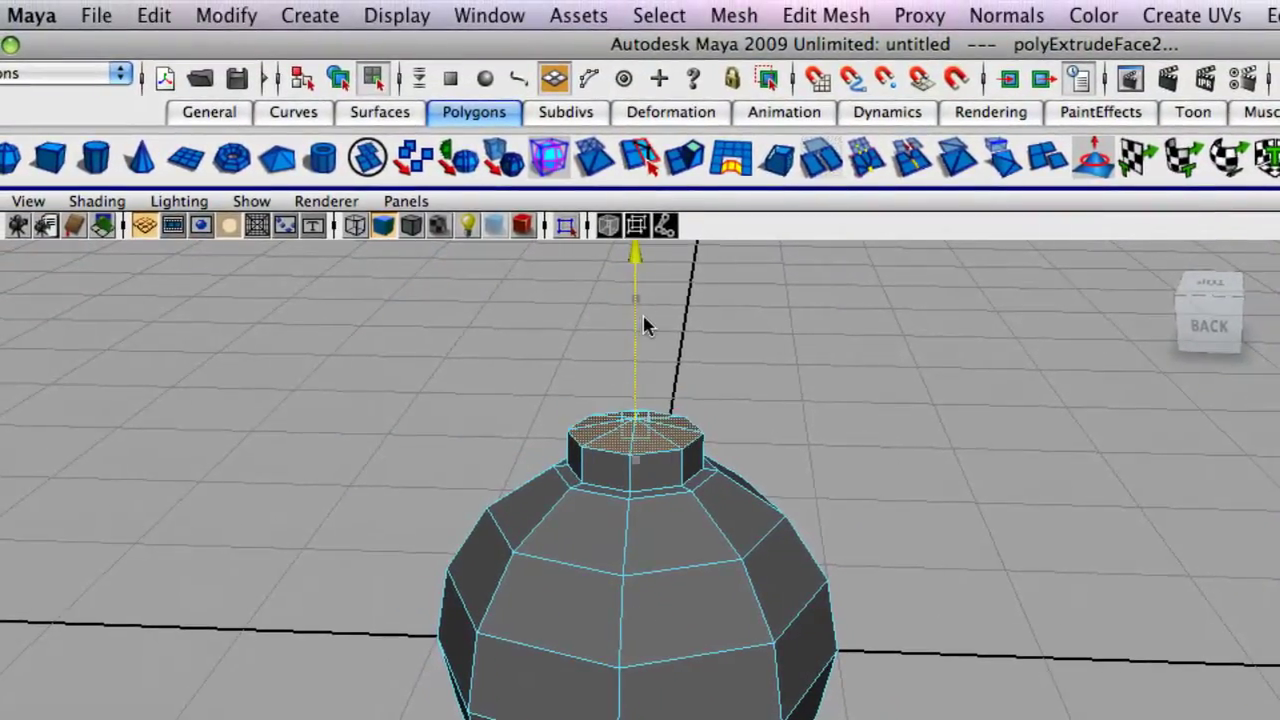
pyautogui.moveTo(642, 309); pyautogui.dragTo(642, 311)
pyautogui.keyDown('alt'); pyautogui.moveTo(879, 449); pyautogui.dragTo(882, 412); pyautogui.keyUp('alt')
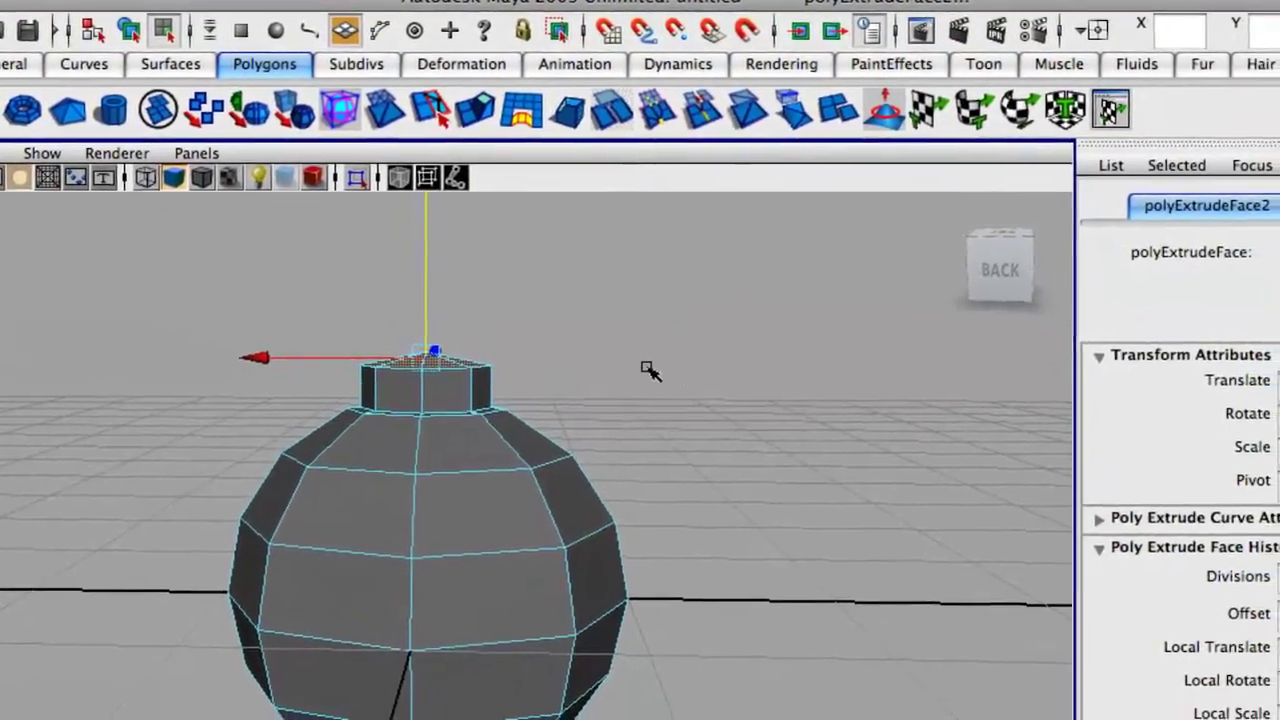
# Extrude the neck's top faces, scale them outward and raise them slightly to form a flared lip
pyautogui.press('g')
pyautogui.press('e')
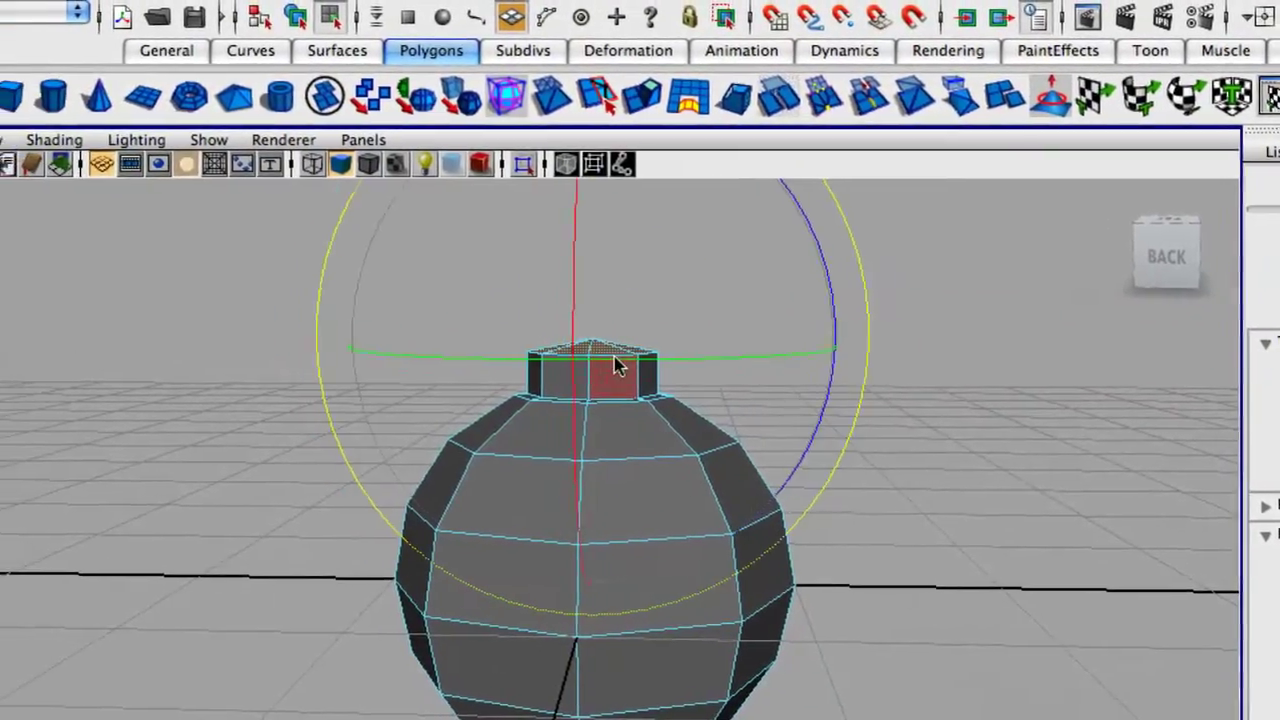
pyautogui.press('r')
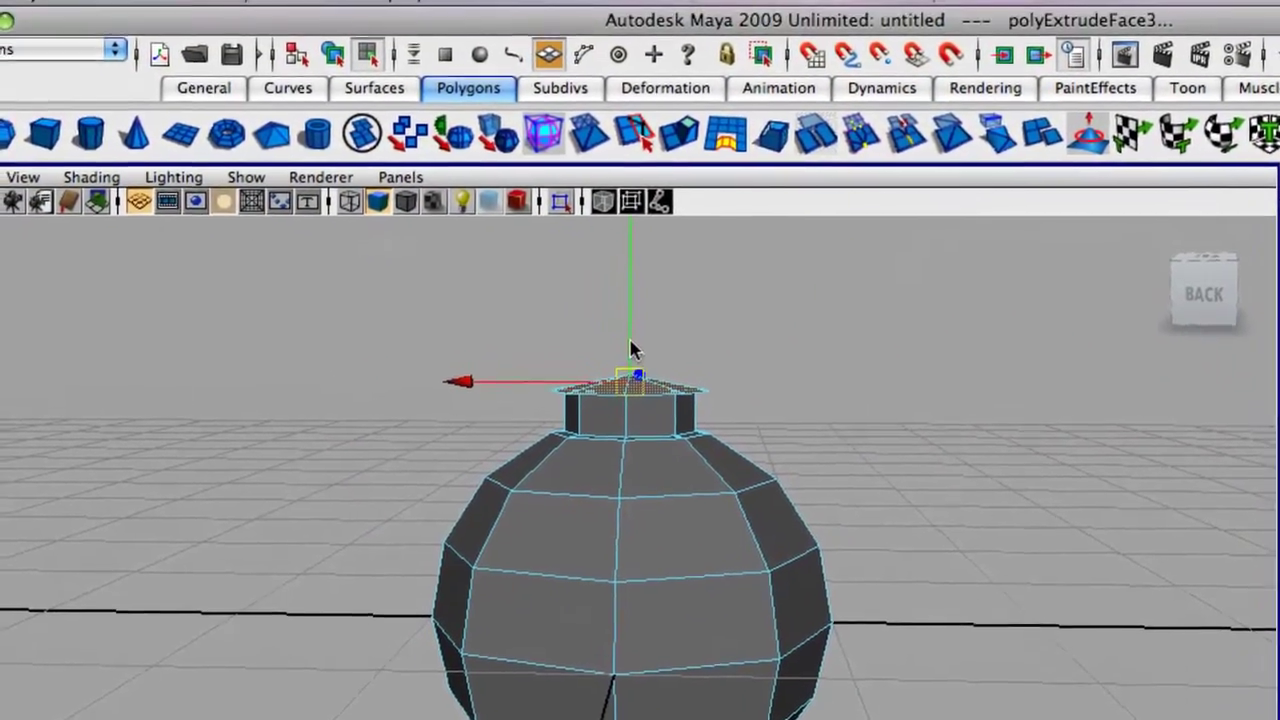
pyautogui.moveTo(628, 343); pyautogui.dragTo(628, 312)
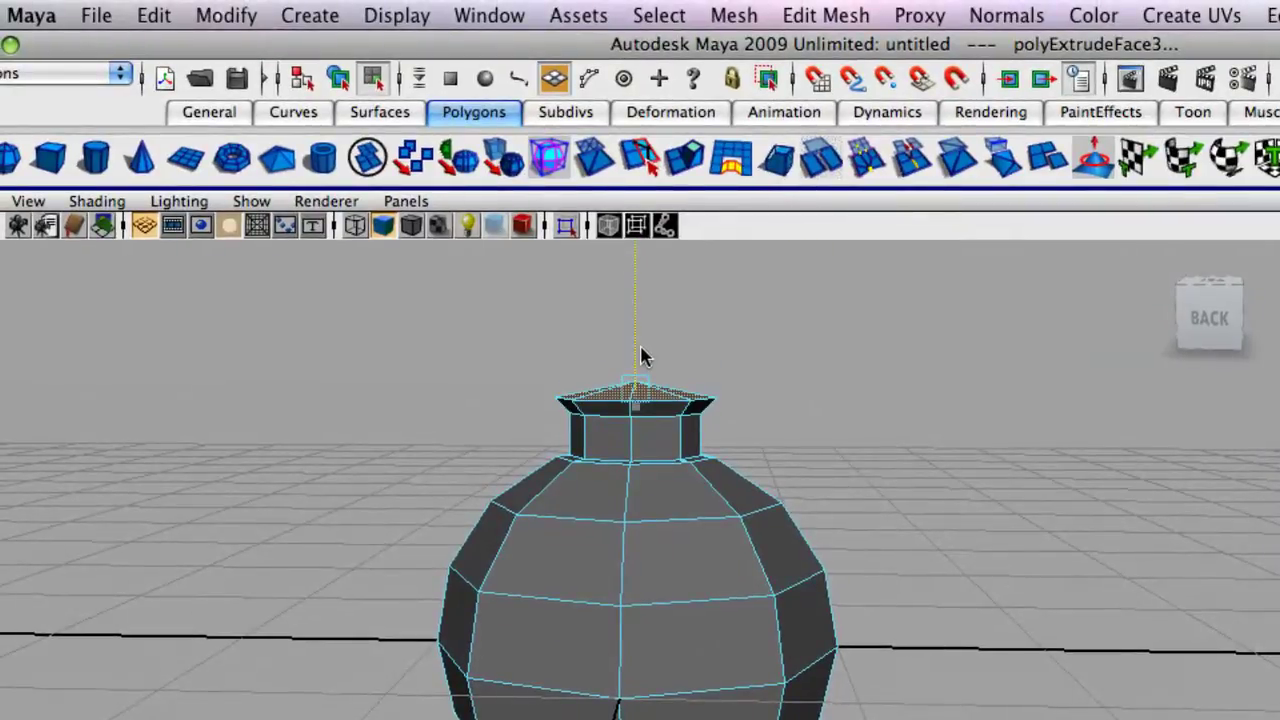
# Extrude the lip's top faces and scale them inward to leave a rim around the opening
pyautogui.keyDown('alt'); pyautogui.moveTo(648, 362); pyautogui.dragTo(728, 440); pyautogui.keyUp('alt')
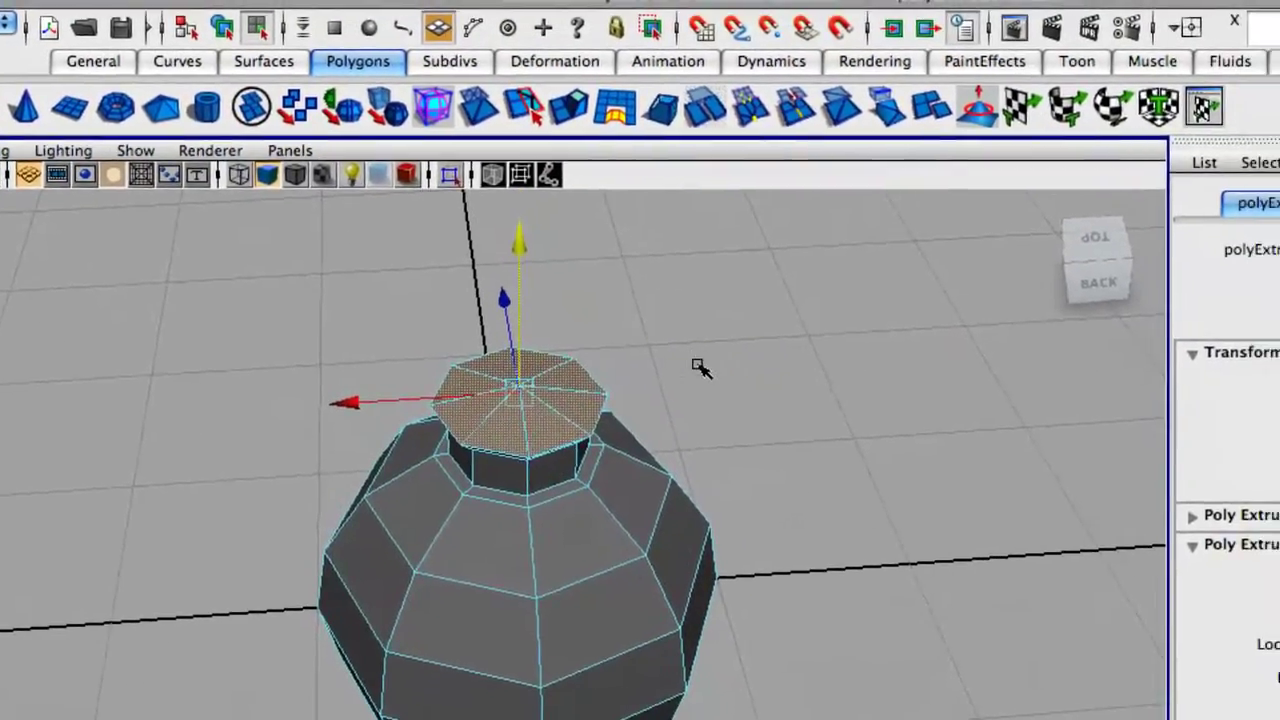
pyautogui.press('g')
pyautogui.press('e')
pyautogui.press('r')
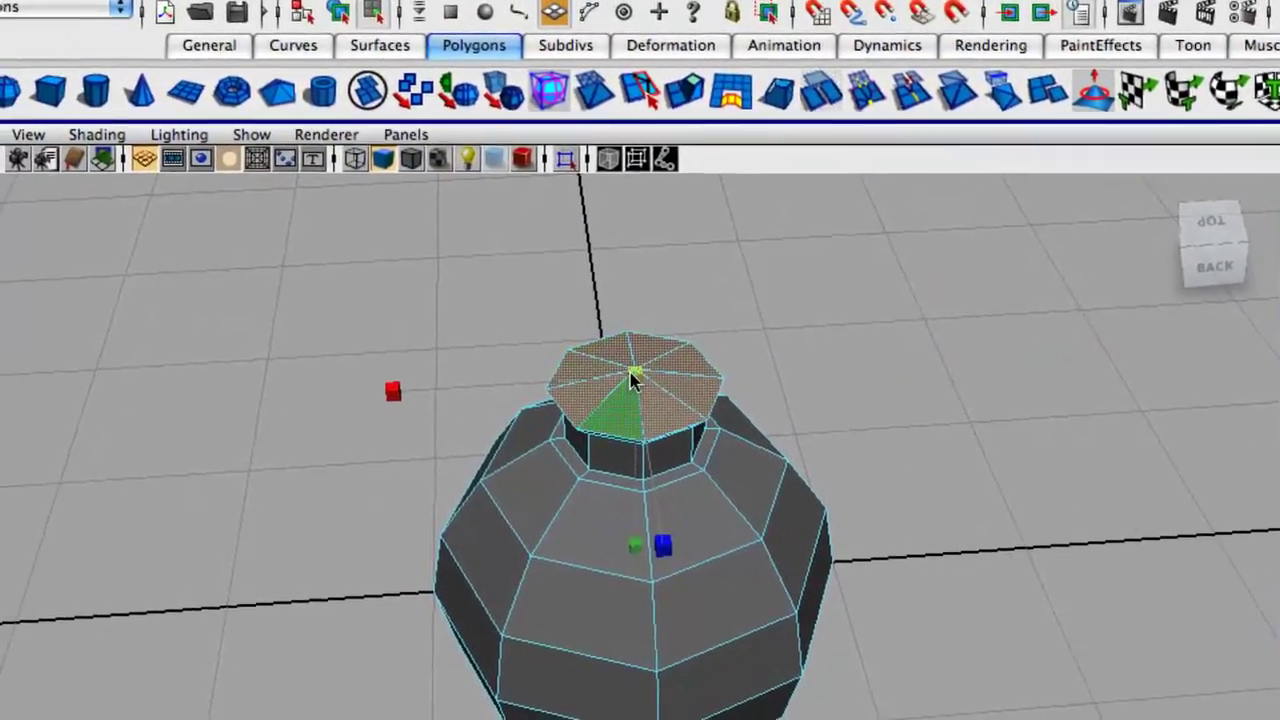
pyautogui.moveTo(631, 373)
pyautogui.mouseDown()
pyautogui.moveTo(595, 374)
pyautogui.moveTo(634, 361)
pyautogui.mouseUp()
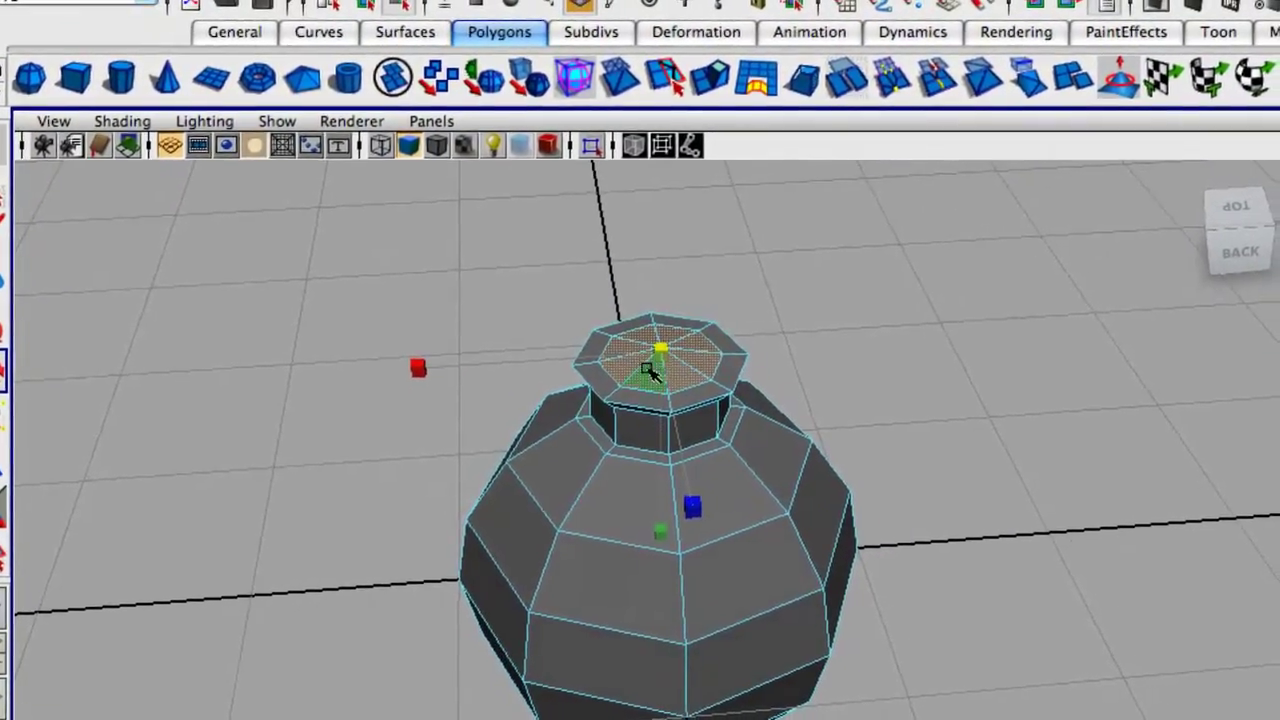
# Extrude the faces inside the rim and move them down through the neck to hollow out the vase
pyautogui.press('g')
pyautogui.click(651, 325)
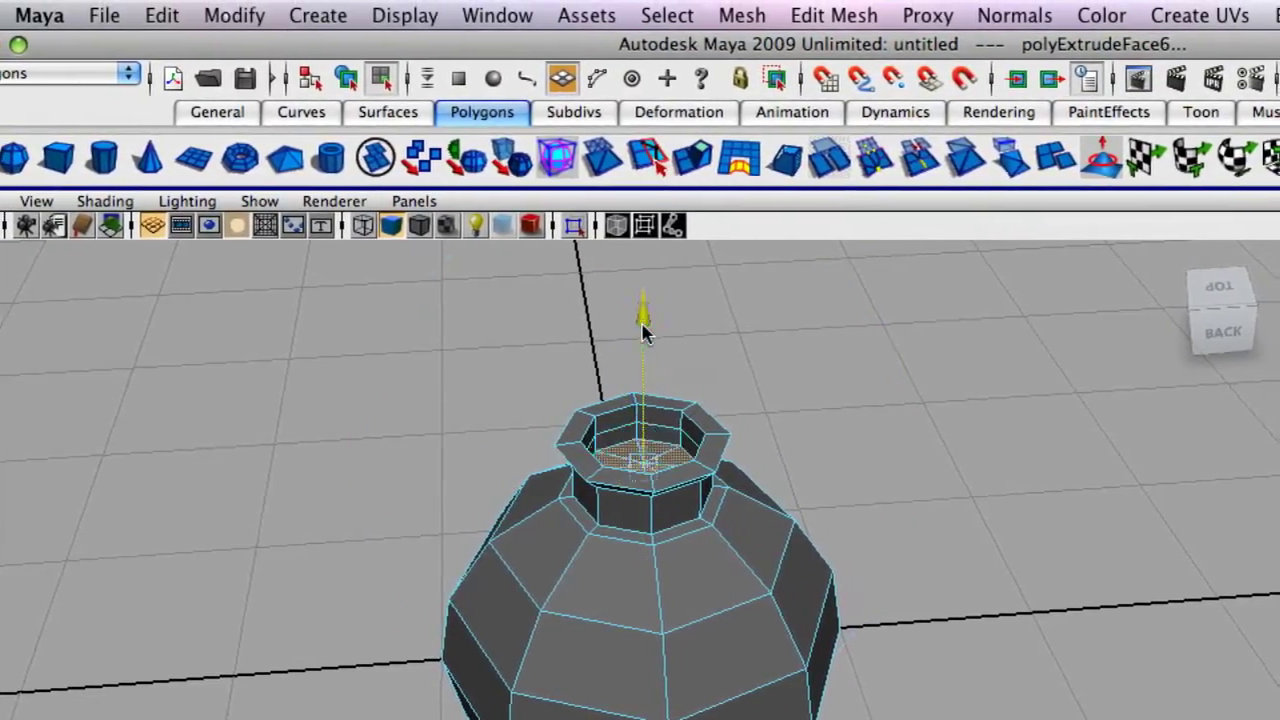
pyautogui.moveTo(643, 335); pyautogui.dragTo(648, 427)
pyautogui.keyDown('alt'); pyautogui.moveTo(715, 450); pyautogui.dragTo(752, 502); pyautogui.keyUp('alt')
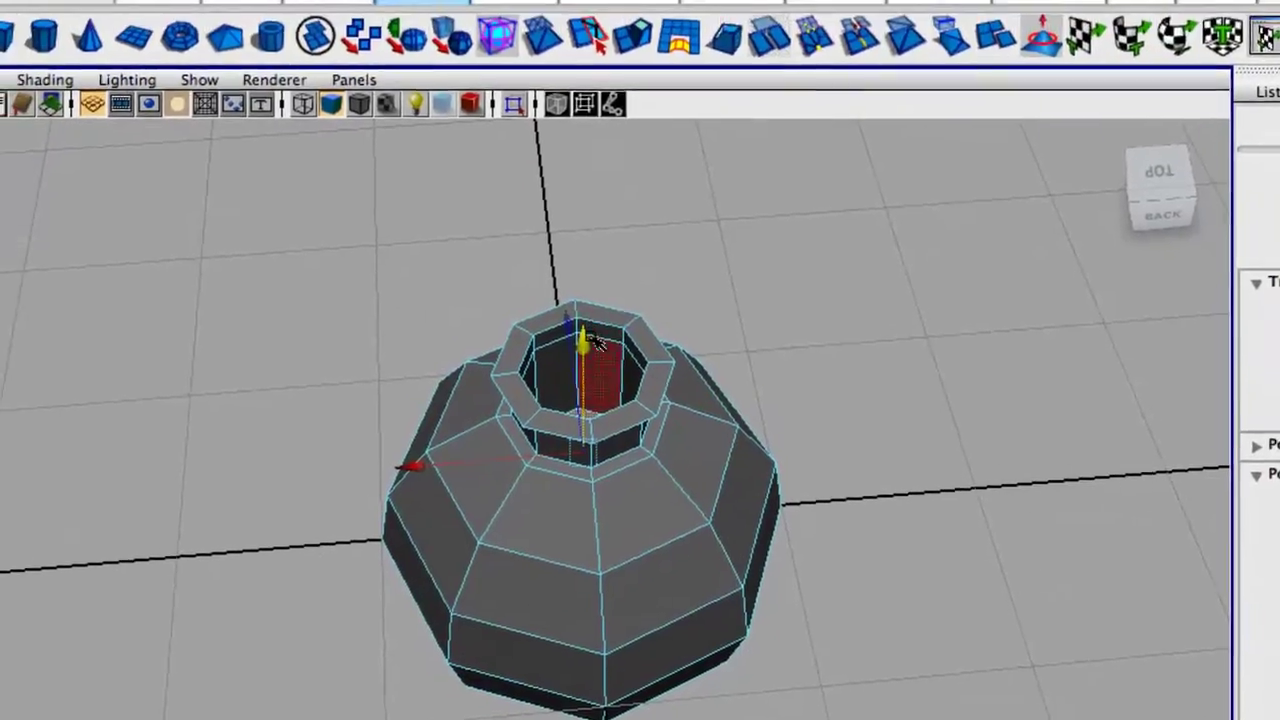
pyautogui.keyDown('alt'); pyautogui.moveTo(588, 353); pyautogui.dragTo(714, 451); pyautogui.keyUp('alt')
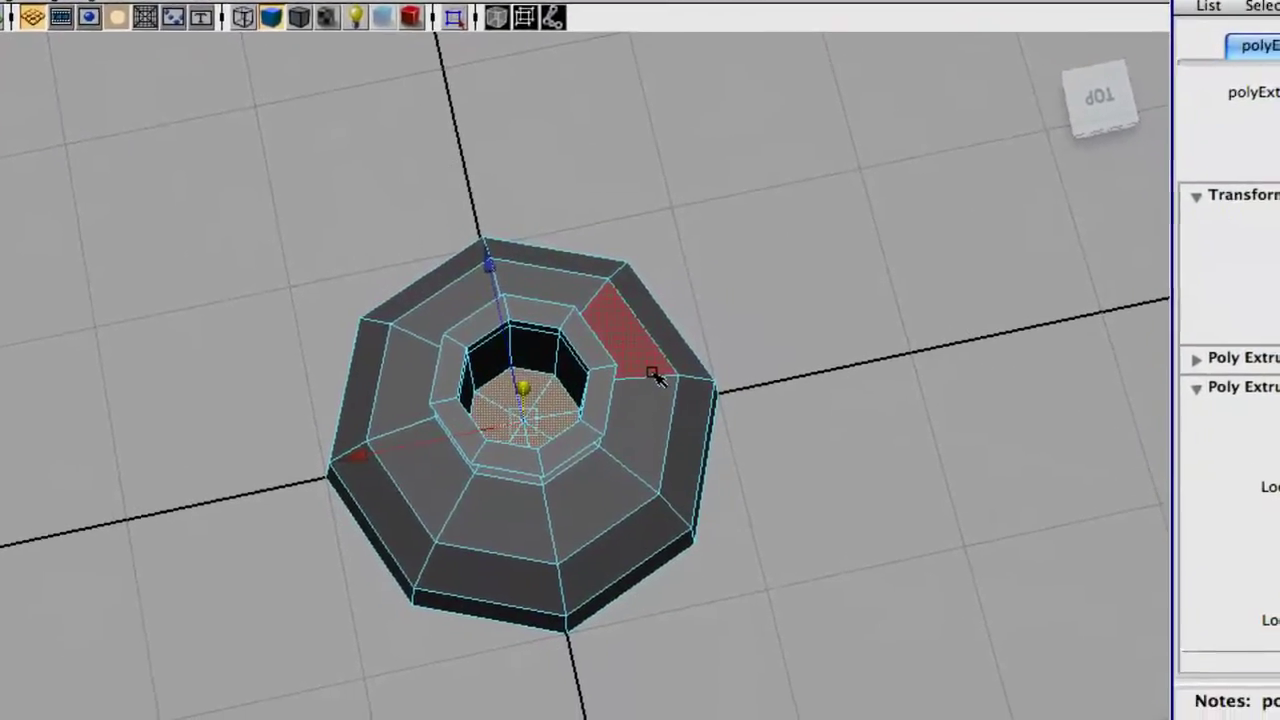
pyautogui.keyDown('alt'); pyautogui.moveTo(645, 368); pyautogui.dragTo(620, 323); pyautogui.keyUp('alt')
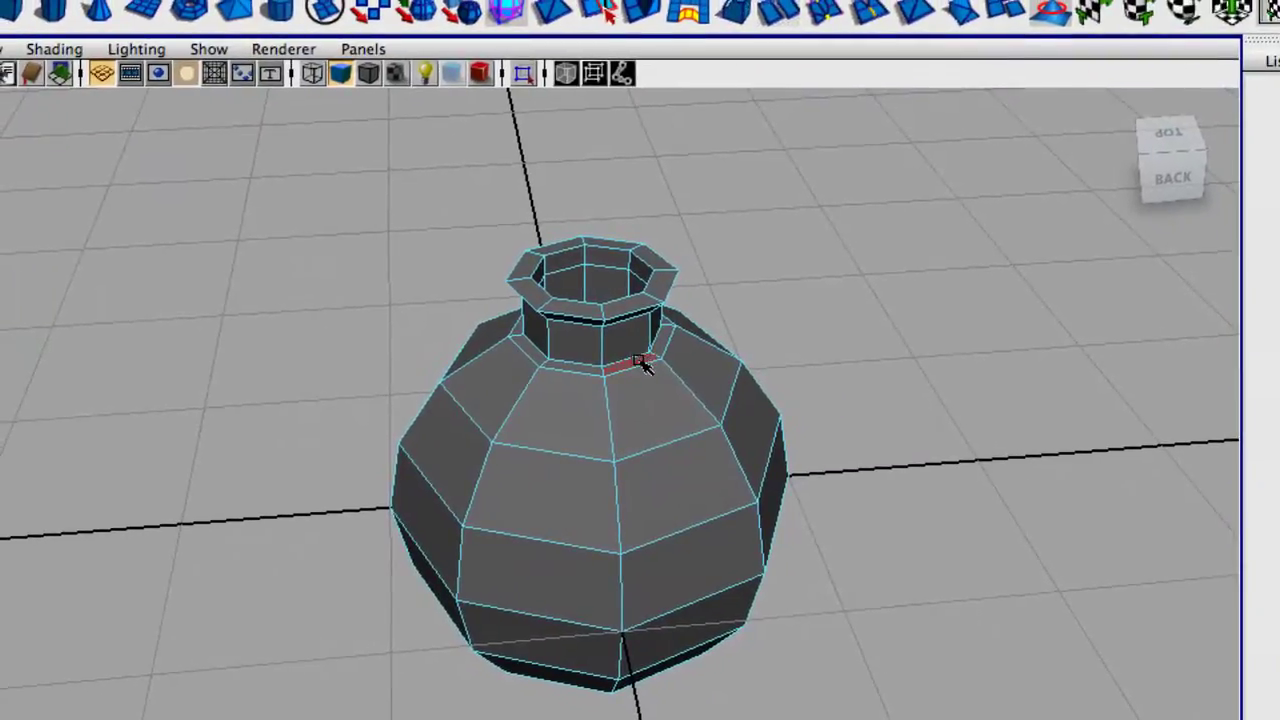
# Select the edge loop at the base of the neck with the Select Edge Loop Tool and move it upward
pyautogui.scroll(6, 640, 360)
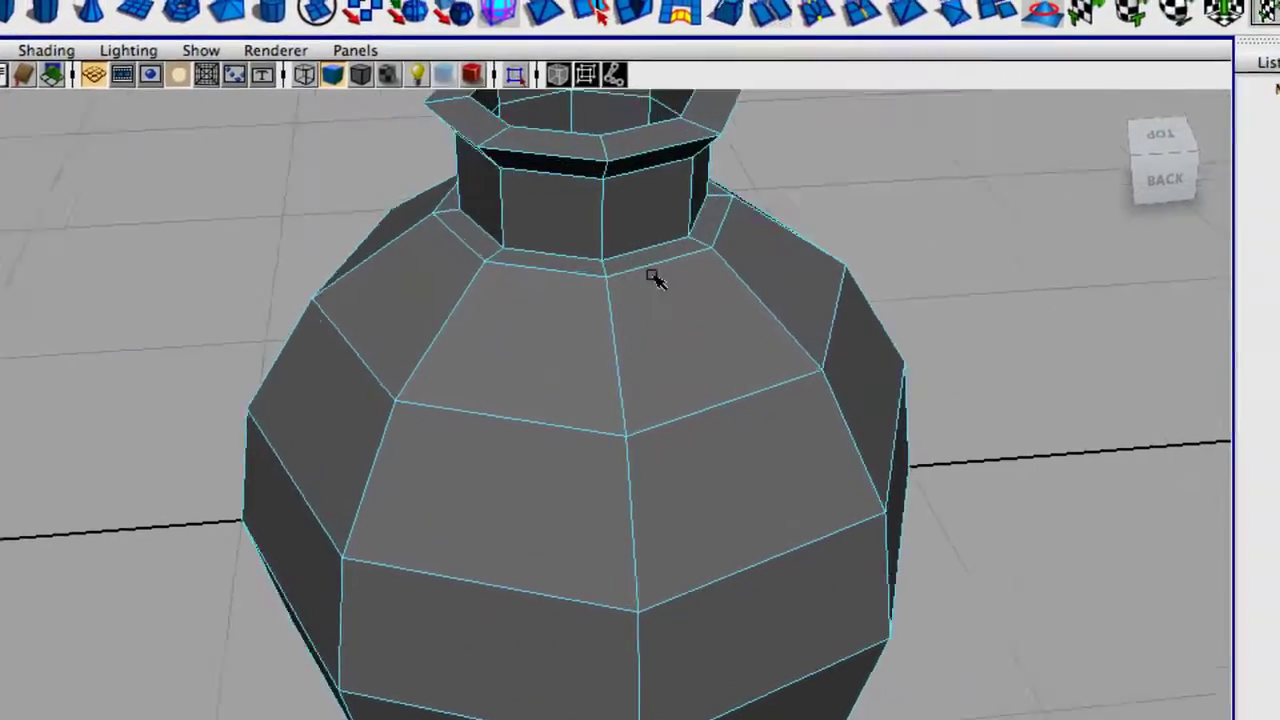
pyautogui.keyDown('alt'); pyautogui.moveTo(645, 200); pyautogui.dragTo(631, 460, button='middle'); pyautogui.keyUp('alt')
pyautogui.keyDown('alt'); pyautogui.moveTo(631, 455); pyautogui.dragTo(640, 323); pyautogui.keyUp('alt')
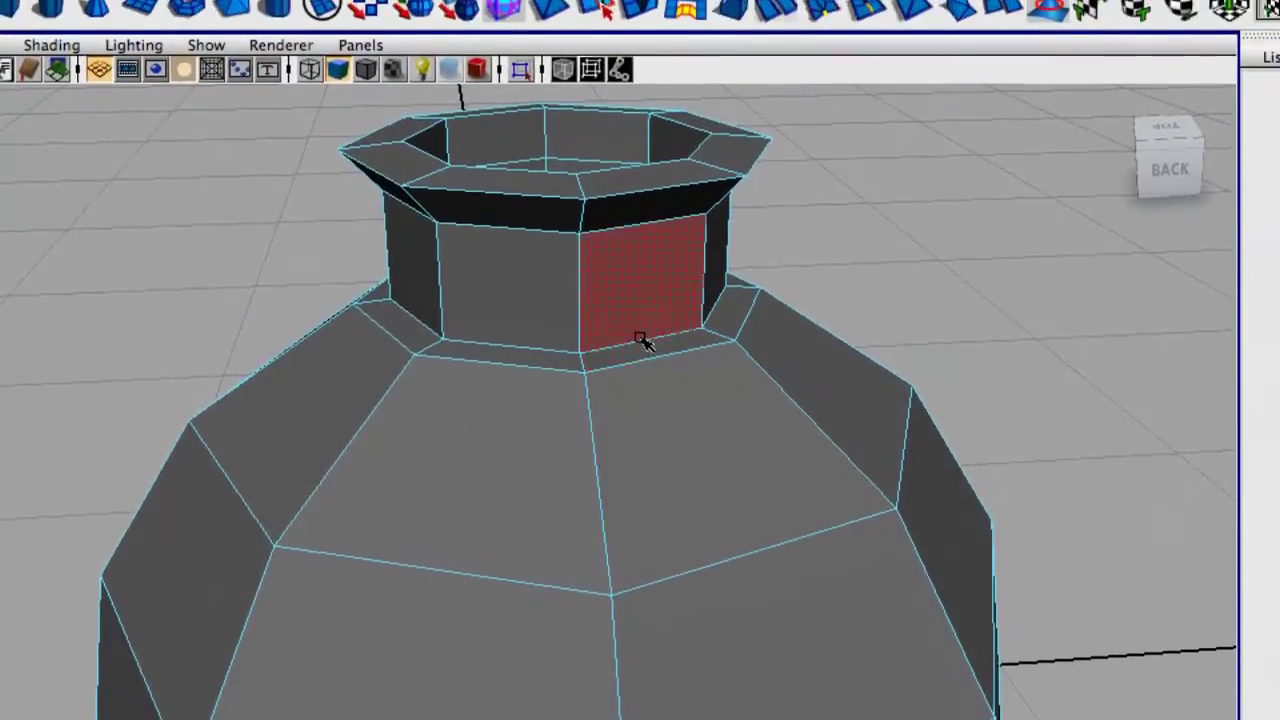
pyautogui.moveTo(640, 357)
pyautogui.mouseDown(button='right')
pyautogui.moveTo(640, 305)
pyautogui.moveTo(640, 356)
pyautogui.mouseUp(button='right')
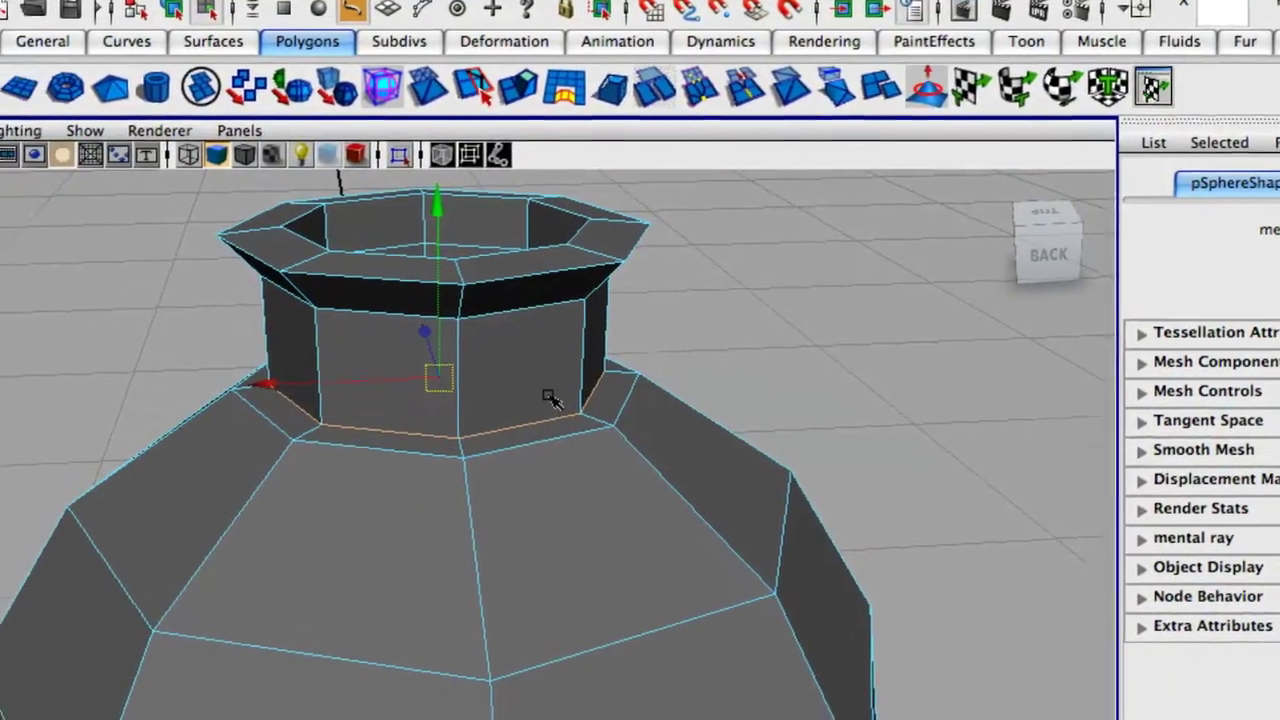
pyautogui.moveTo(515, 408); pyautogui.dragTo(520, 357, button='right')
pyautogui.click(724, 340)
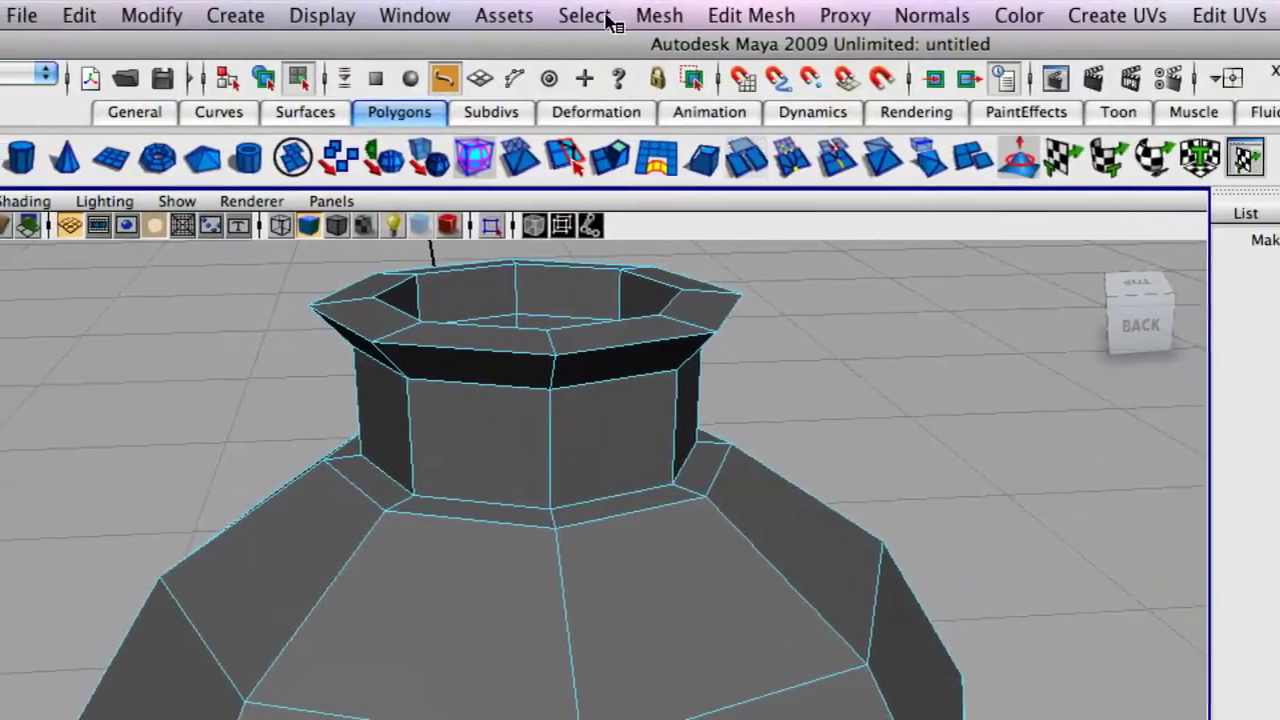
pyautogui.click(446, 0)
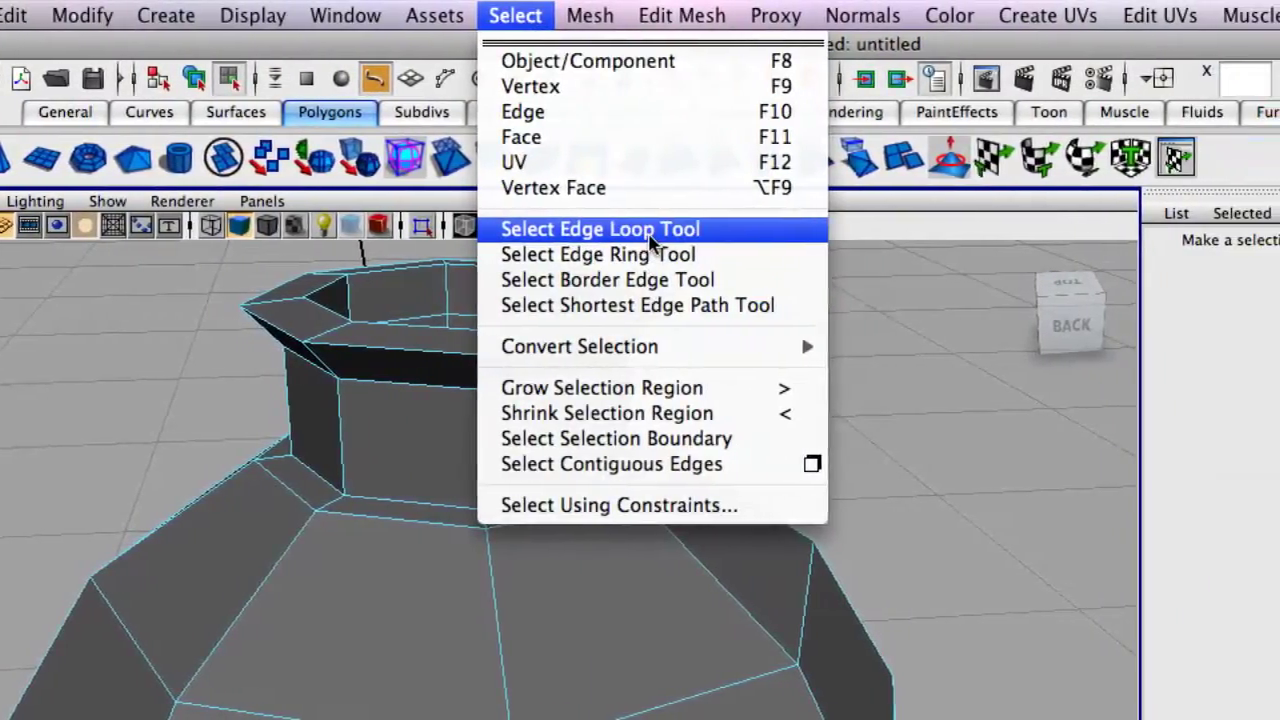
pyautogui.click(652, 230)
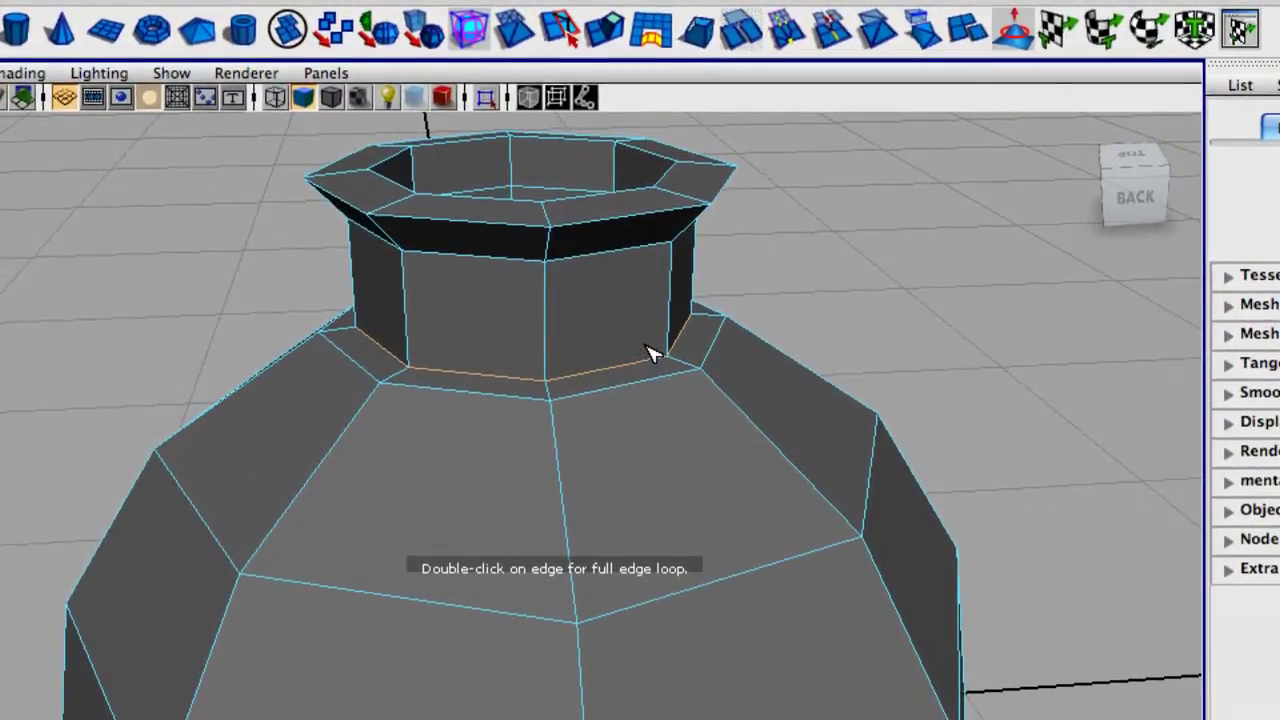
pyautogui.doubleClick(641, 368)
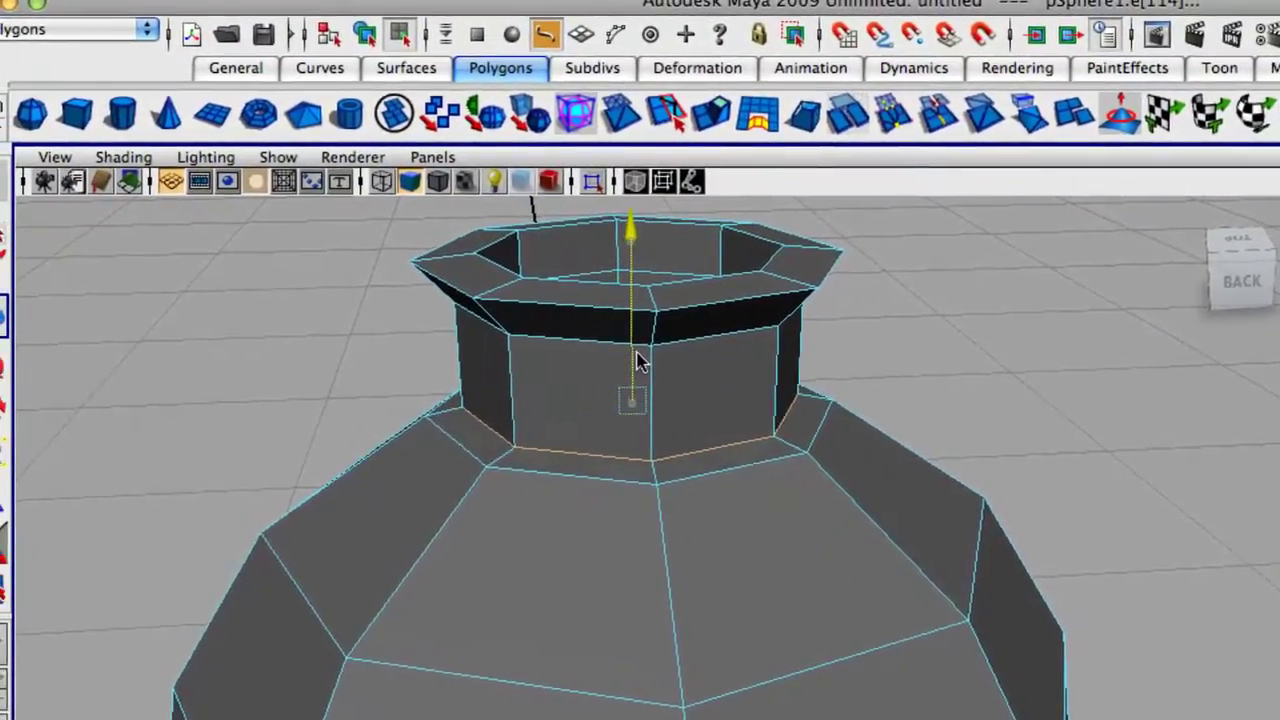
pyautogui.moveTo(640, 362); pyautogui.dragTo(643, 323)
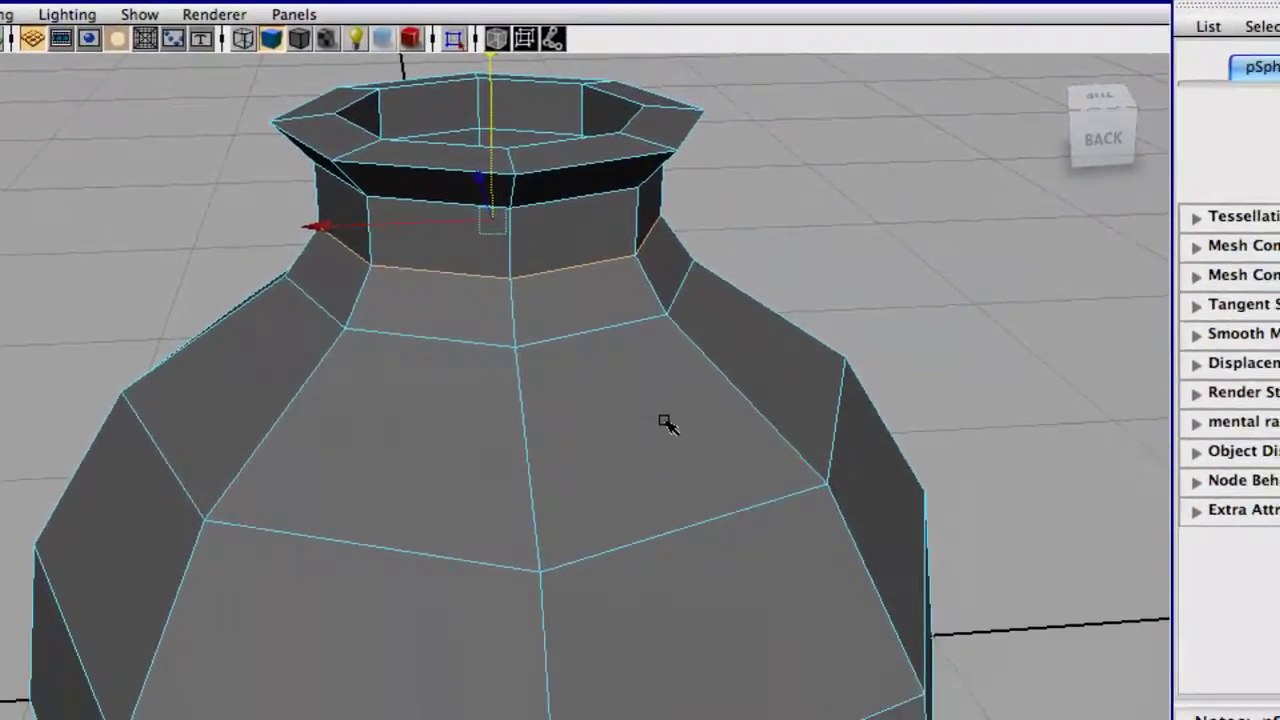
pyautogui.keyDown('alt'); pyautogui.moveTo(699, 513); pyautogui.dragTo(658, 335); pyautogui.keyUp('alt')
pyautogui.scroll(-5, 657, 338)
pyautogui.moveTo(603, 535); pyautogui.dragTo(604, 480, button='right')
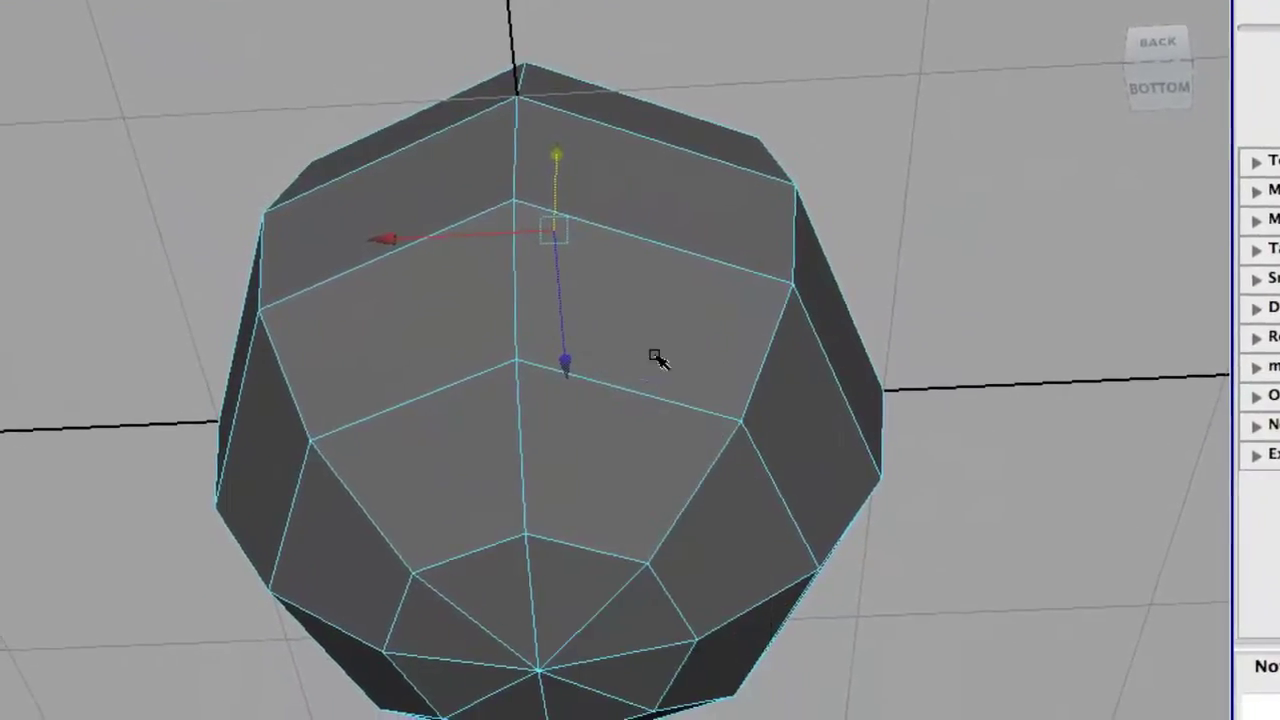
pyautogui.keyDown('alt'); pyautogui.moveTo(618, 477); pyautogui.dragTo(785, 562); pyautogui.keyUp('alt')
pyautogui.click(155, 198)
pyautogui.keyDown('alt'); pyautogui.moveTo(560, 405); pyautogui.dragTo(620, 257); pyautogui.keyUp('alt')
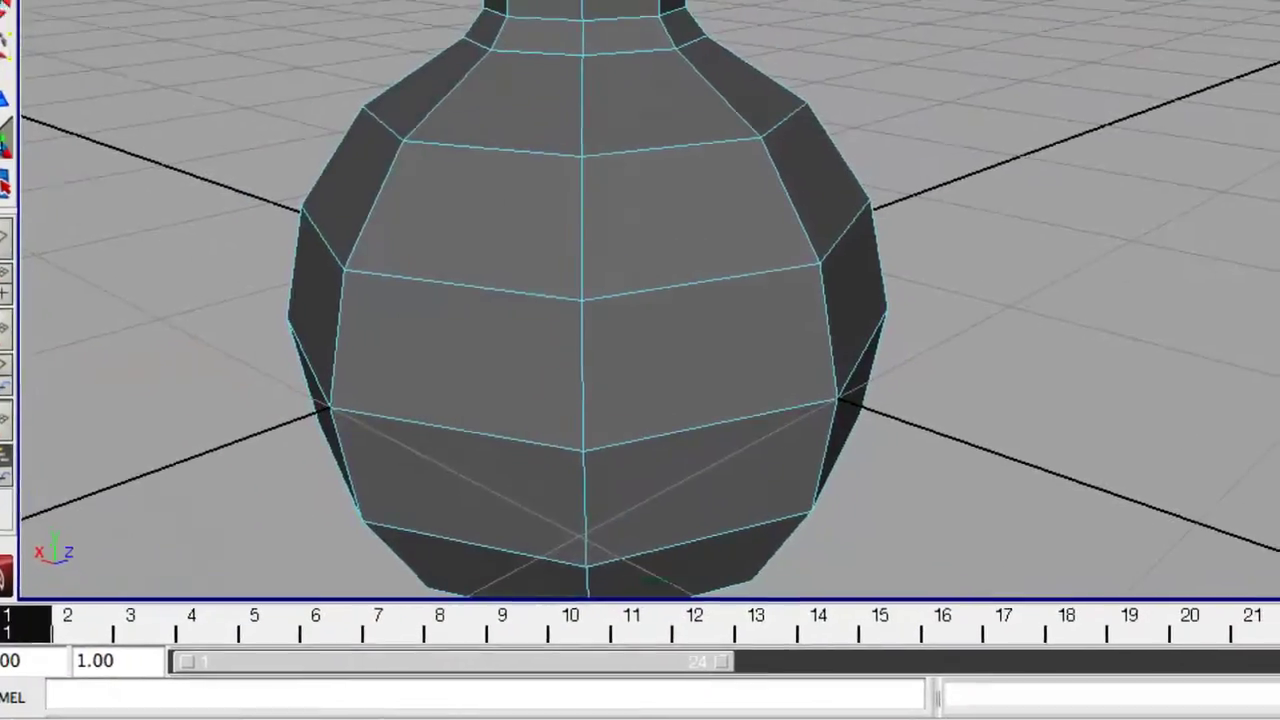
# Insert a vertical edge loop close beside one of the vase's existing vertical edges with the Insert Edge Loop Tool
pyautogui.click(734, 14)
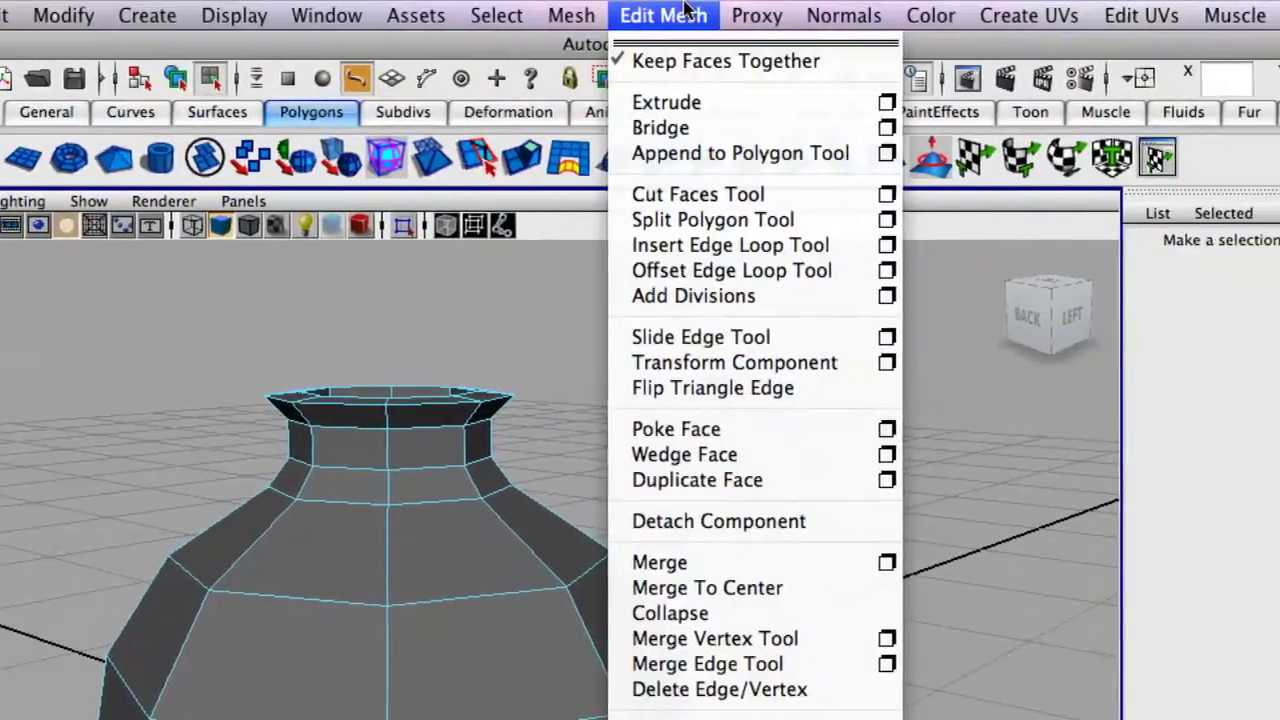
pyautogui.click(691, 245)
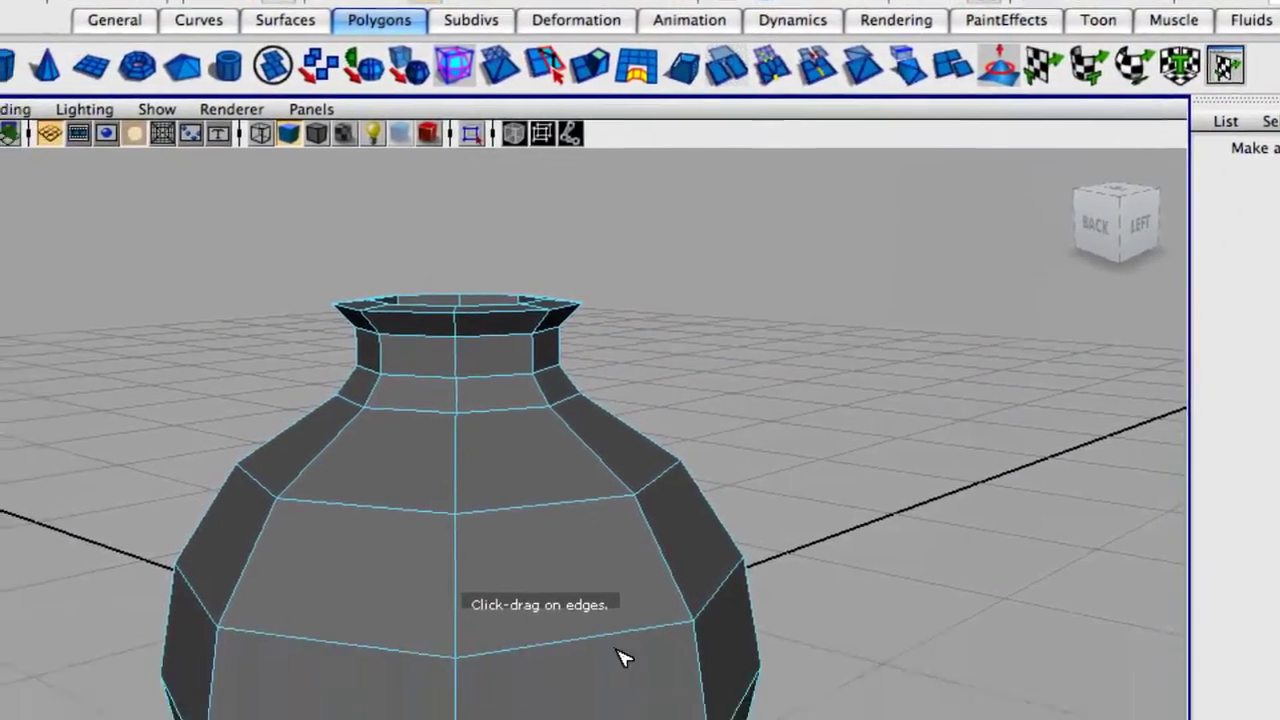
pyautogui.keyDown('alt'); pyautogui.moveTo(620, 654); pyautogui.dragTo(648, 337); pyautogui.keyUp('alt')
pyautogui.moveTo(533, 453); pyautogui.dragTo(529, 450)
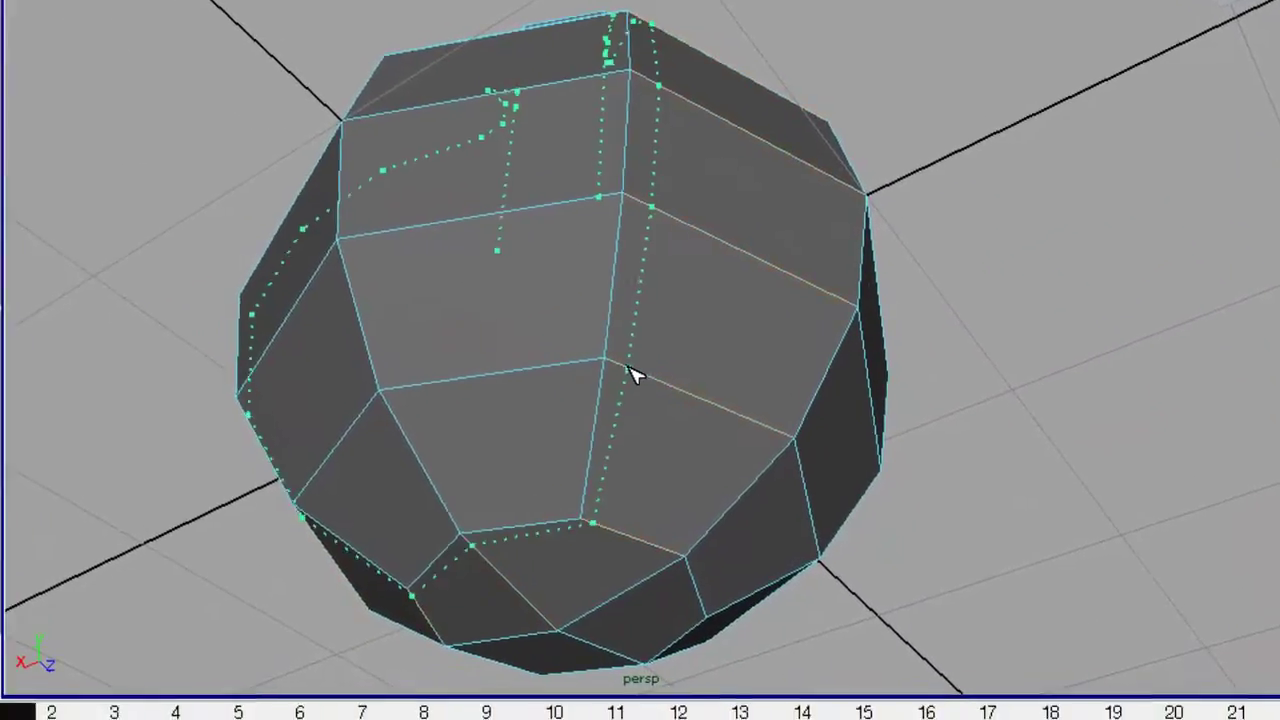
pyautogui.moveTo(638, 370); pyautogui.dragTo(638, 371)
# Insert a second vertical edge loop tight against another lengthwise edge, undoing the first placement and placing it again
pyautogui.keyDown('alt'); pyautogui.moveTo(491, 425); pyautogui.dragTo(588, 352); pyautogui.keyUp('alt')
pyautogui.keyDown('alt'); pyautogui.moveTo(720, 325); pyautogui.dragTo(629, 301); pyautogui.keyUp('alt')
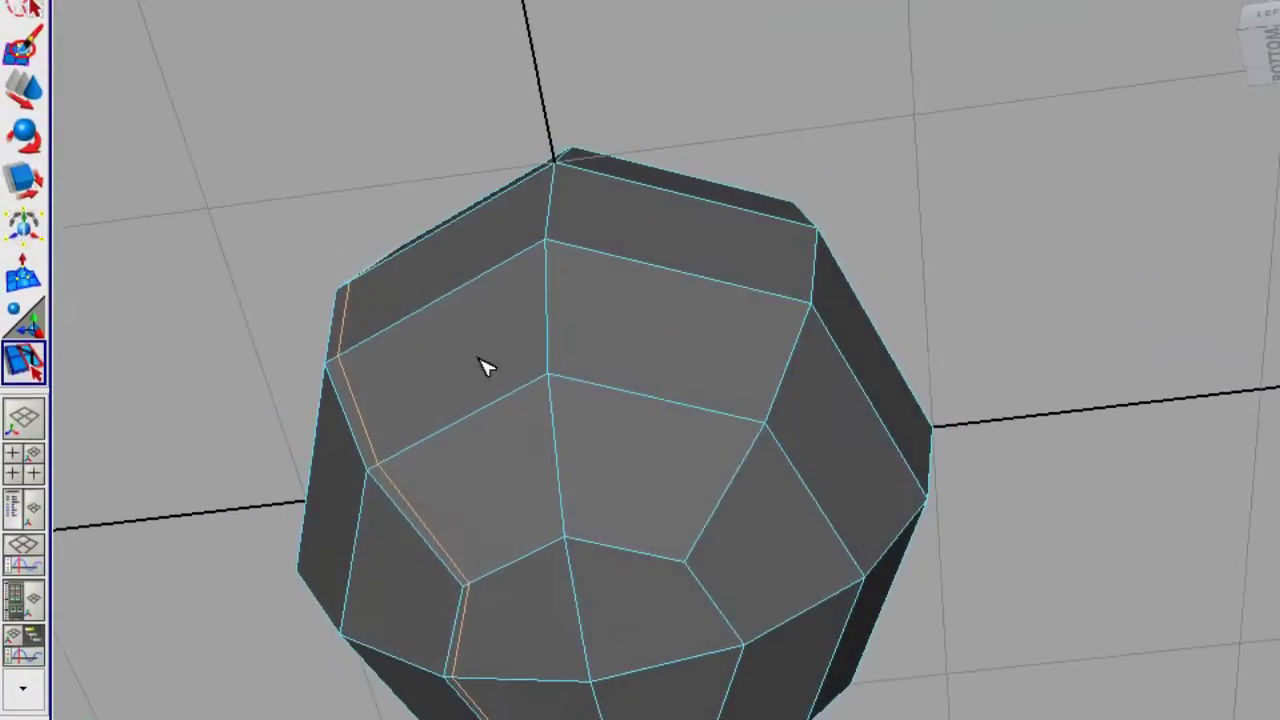
pyautogui.moveTo(758, 420); pyautogui.dragTo(752, 430)
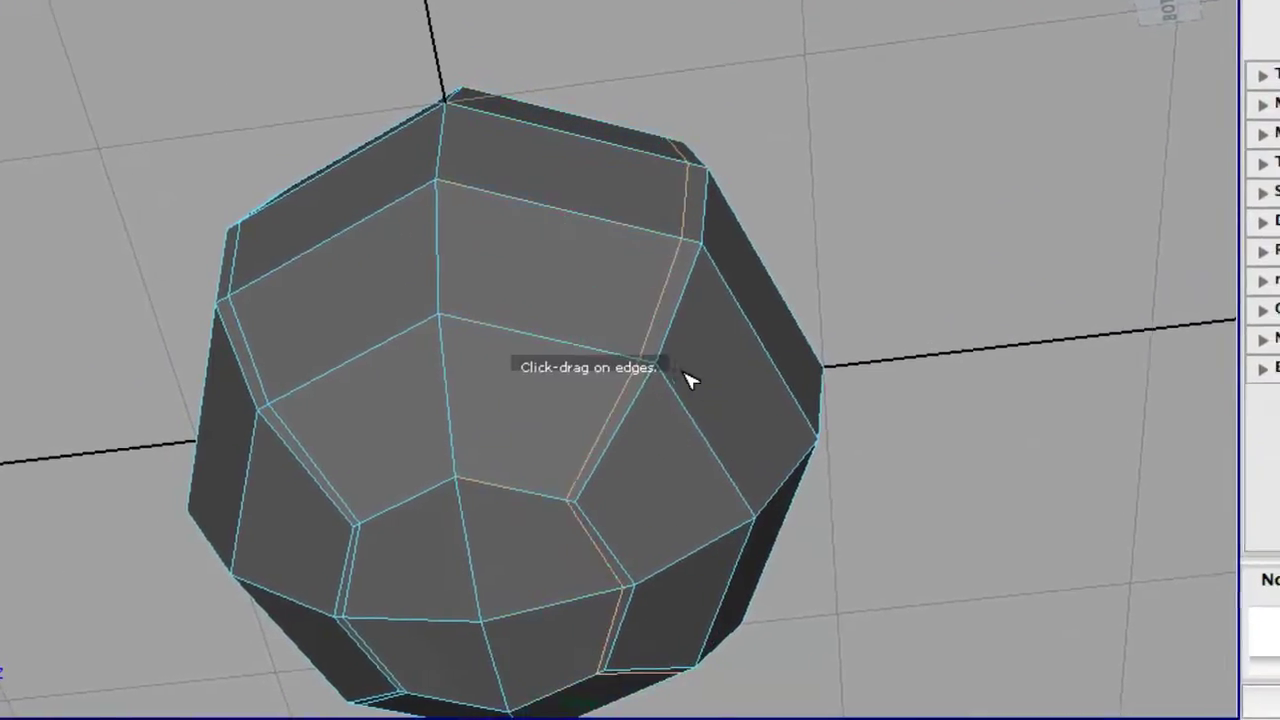
pyautogui.hotkey('ctrl', 'z')
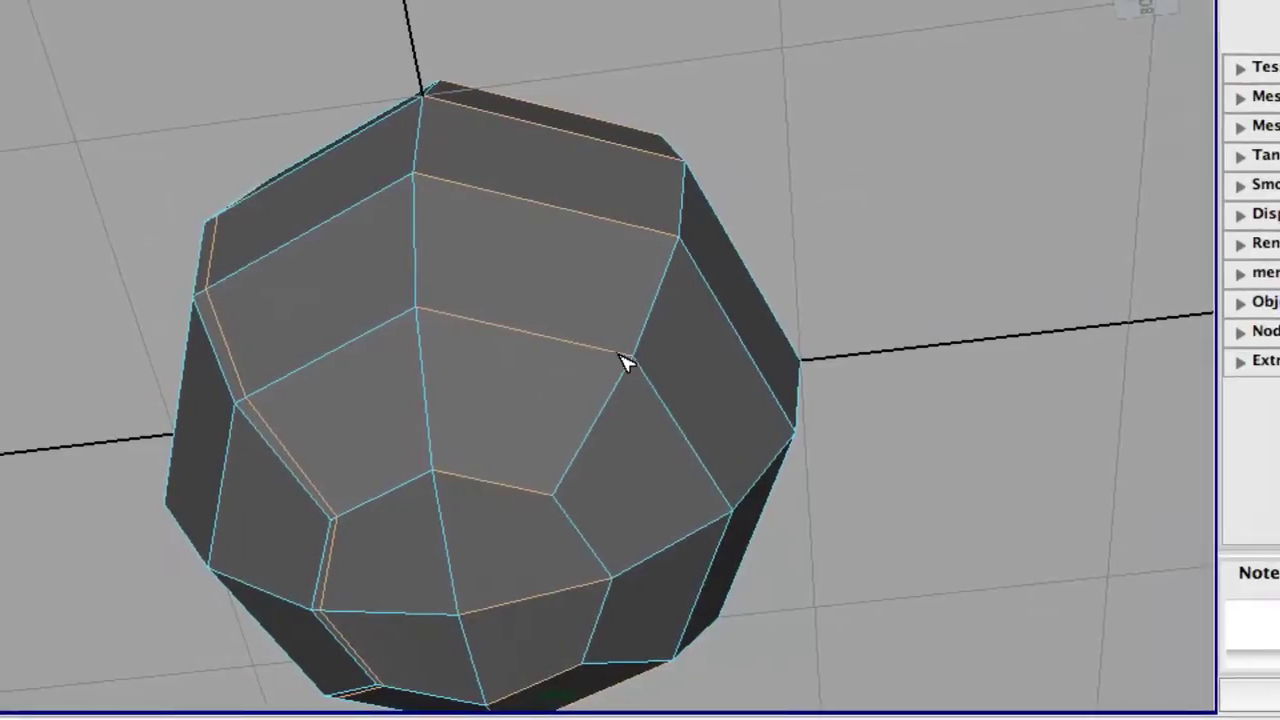
pyautogui.moveTo(625, 362); pyautogui.dragTo(644, 363)
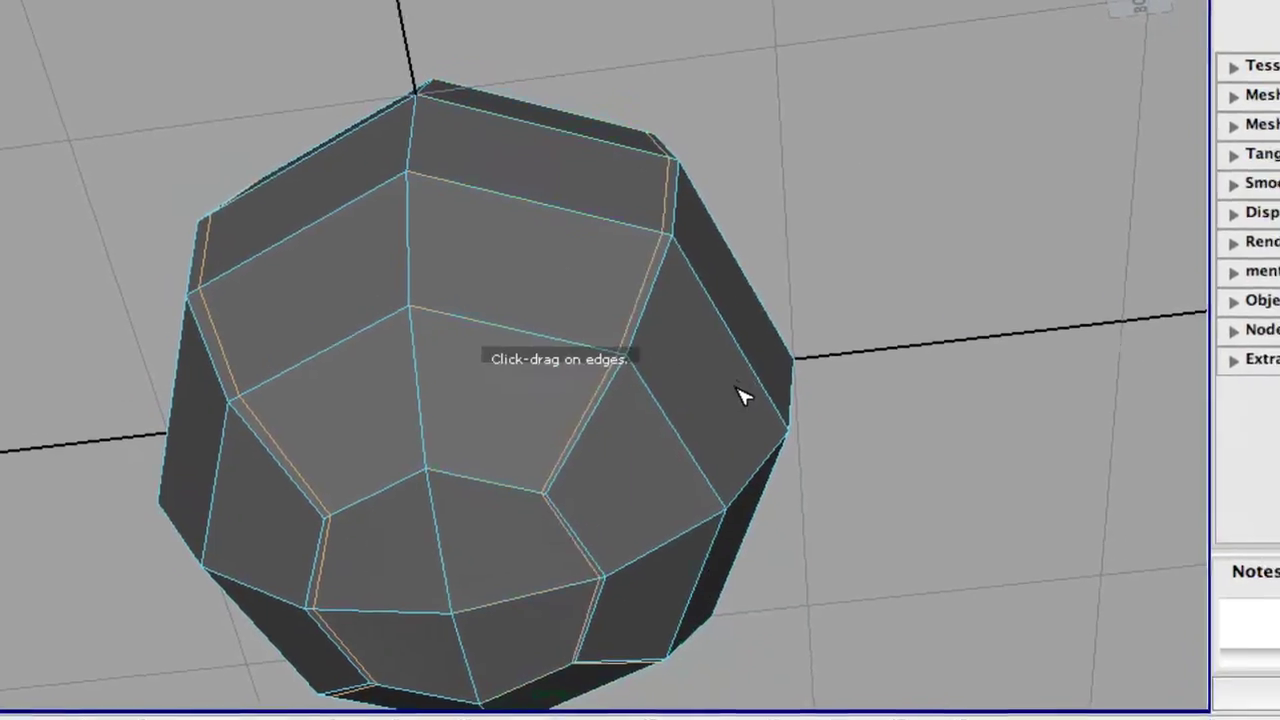
# Insert edge loops close beside the remaining vertical edges so every lengthwise edge around the vase is doubled
pyautogui.keyDown('alt'); pyautogui.moveTo(750, 396); pyautogui.dragTo(692, 335); pyautogui.keyUp('alt')
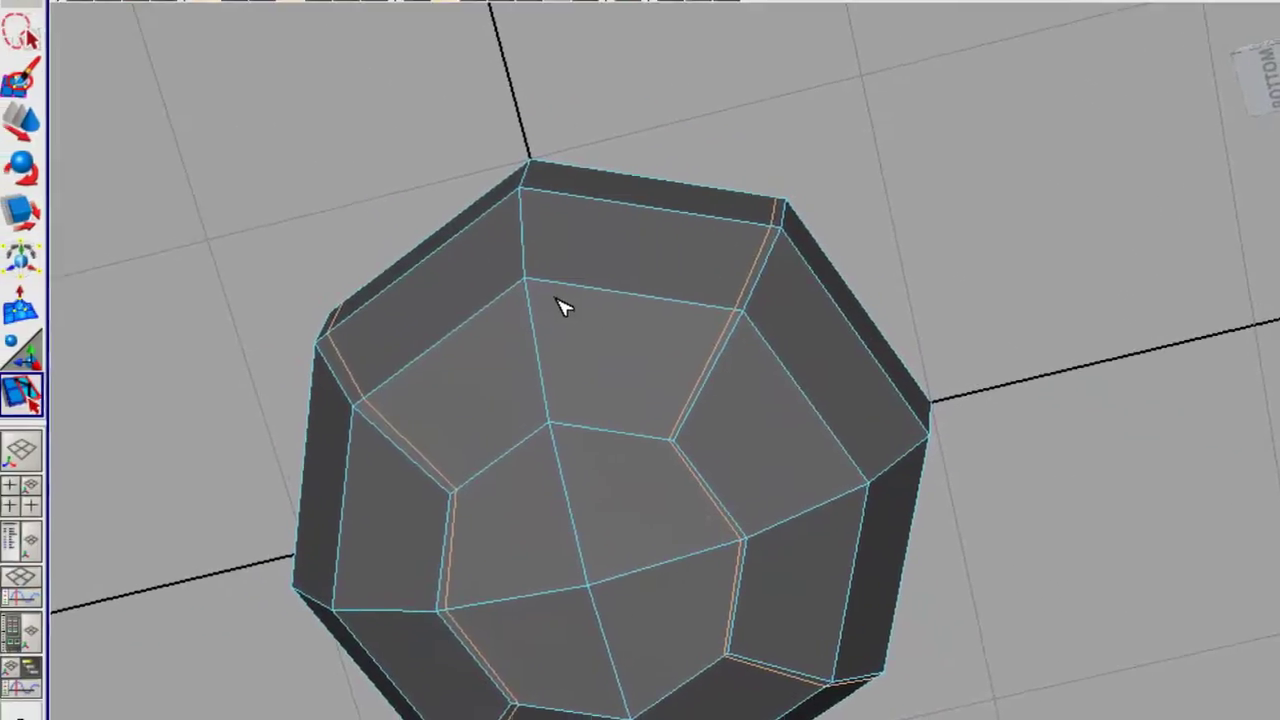
pyautogui.moveTo(563, 282); pyautogui.dragTo(538, 283)
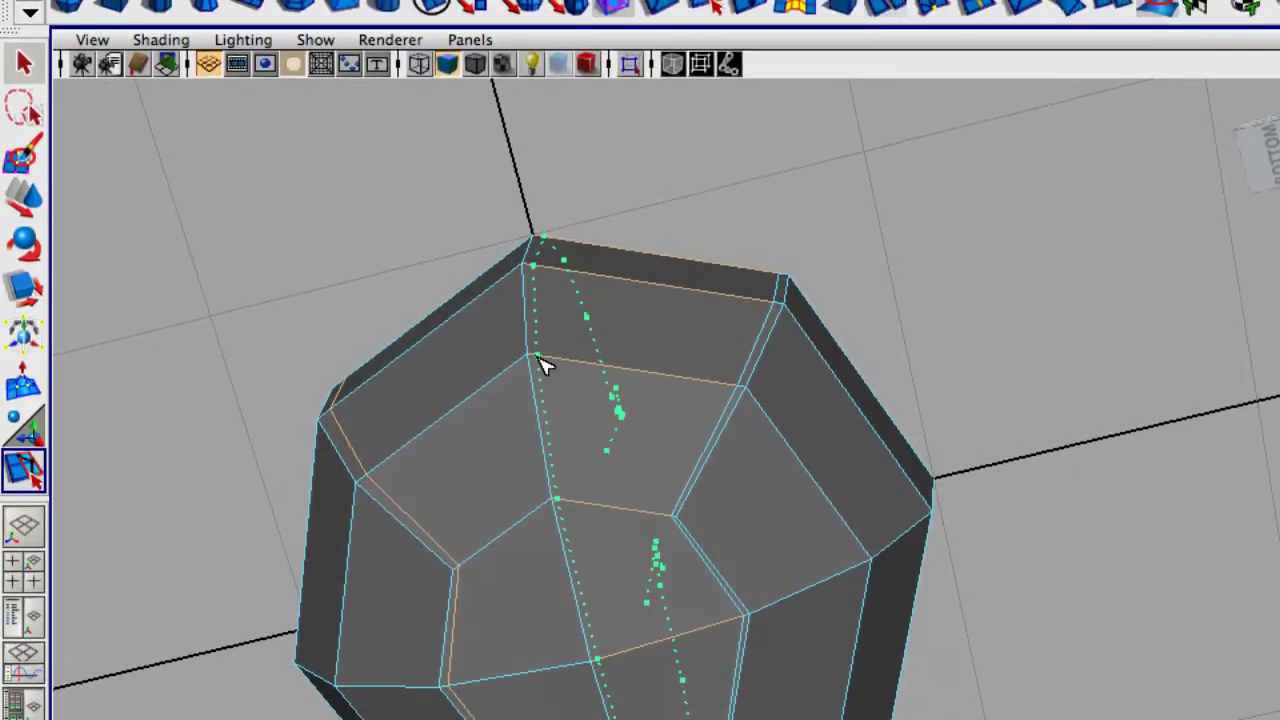
pyautogui.moveTo(538, 357); pyautogui.dragTo(538, 358)
pyautogui.keyDown('alt'); pyautogui.moveTo(833, 412); pyautogui.dragTo(755, 362); pyautogui.keyUp('alt')
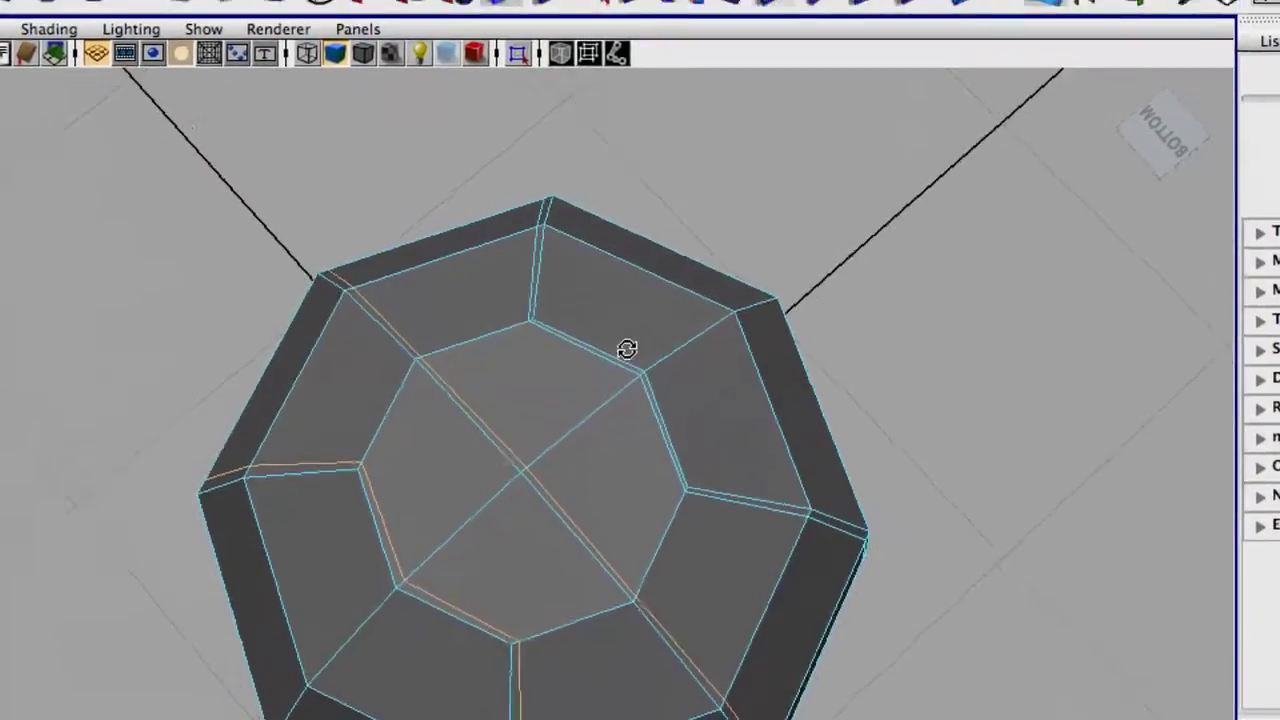
pyautogui.keyDown('alt'); pyautogui.moveTo(657, 368); pyautogui.dragTo(962, 379); pyautogui.keyUp('alt')
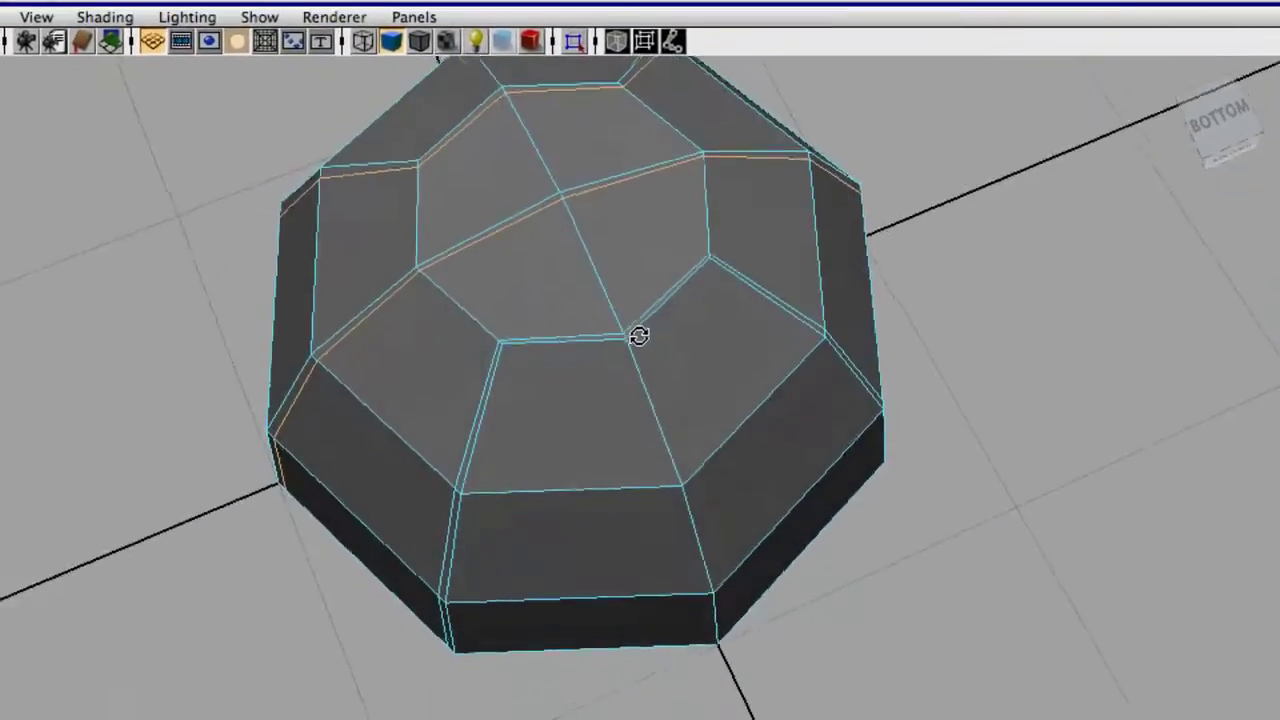
pyautogui.keyDown('alt'); pyautogui.moveTo(639, 336); pyautogui.dragTo(605, 355); pyautogui.keyUp('alt')
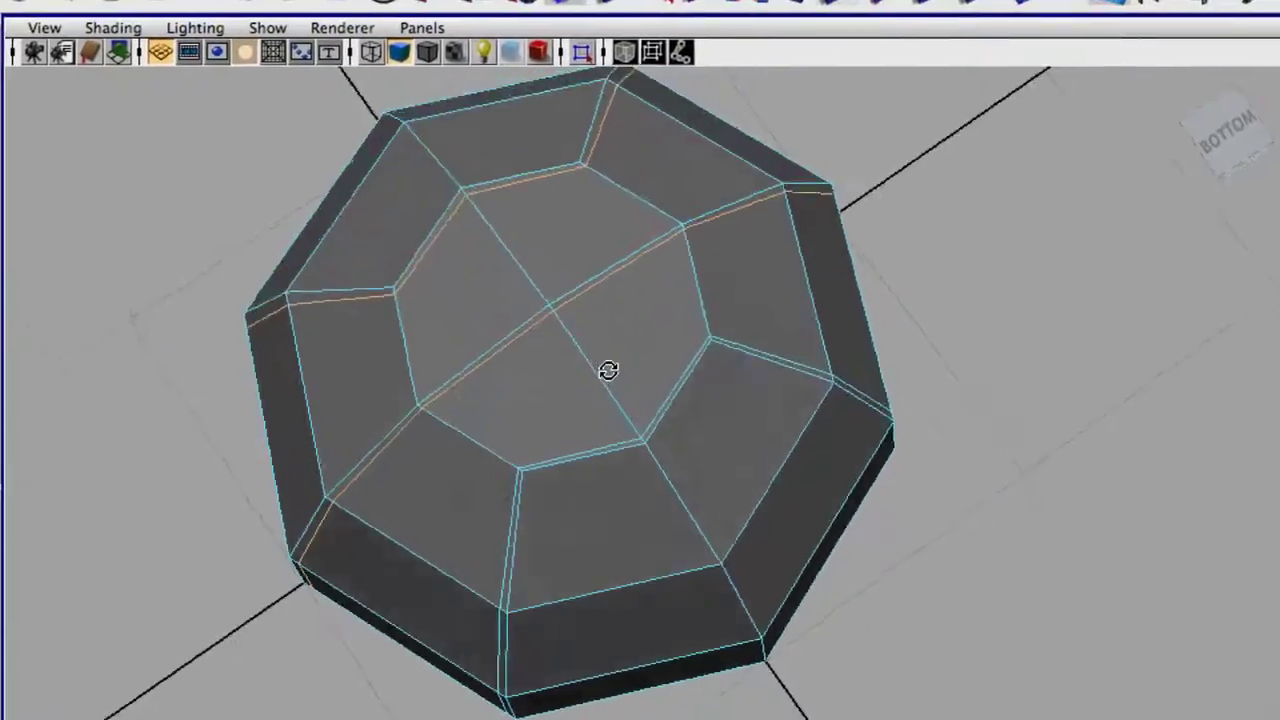
pyautogui.keyDown('alt'); pyautogui.moveTo(568, 424); pyautogui.dragTo(724, 354); pyautogui.keyUp('alt')
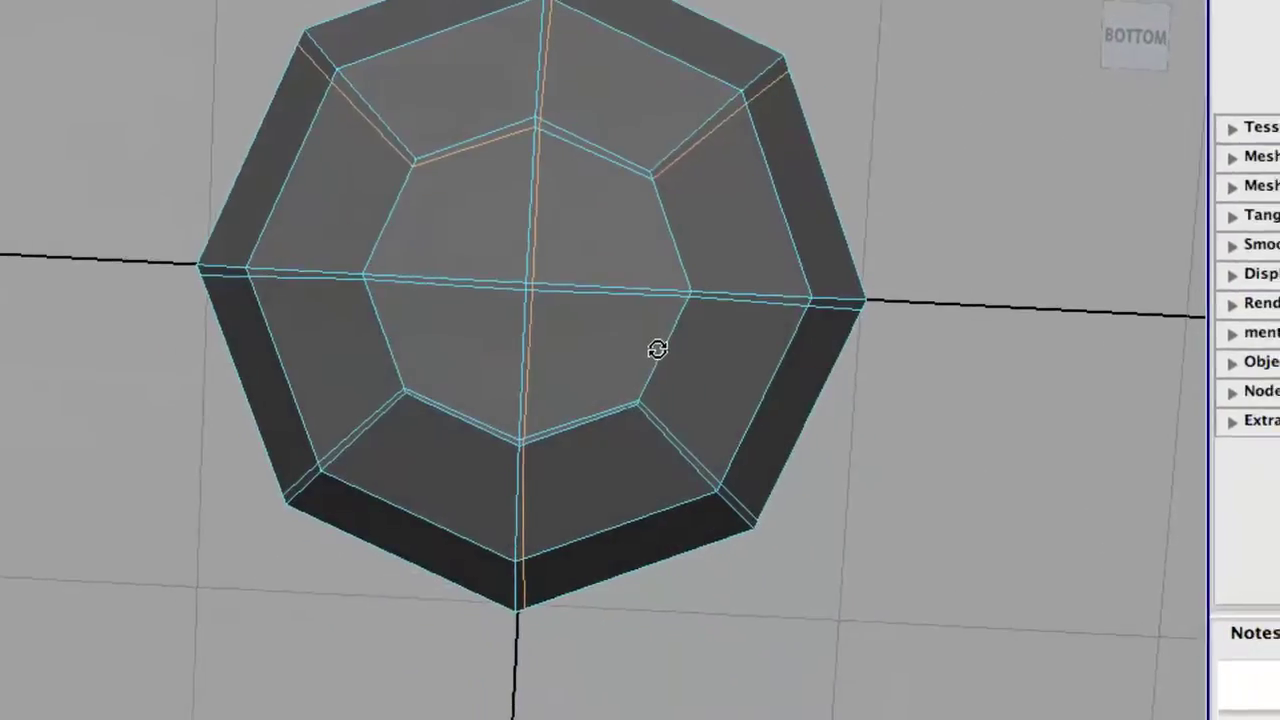
pyautogui.keyDown('alt'); pyautogui.moveTo(657, 349); pyautogui.dragTo(657, 430); pyautogui.keyUp('alt')
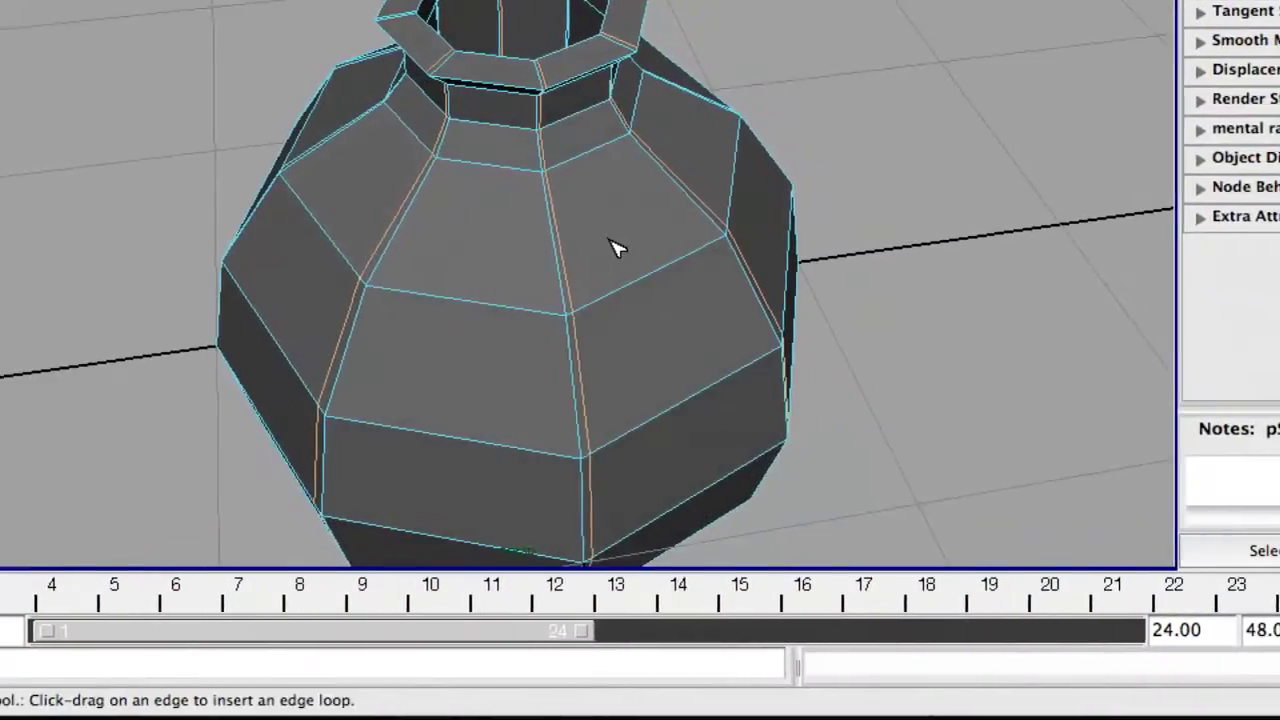
# Leave the edge loop tool and return to object mode with the whole vase selected
pyautogui.moveTo(620, 209); pyautogui.dragTo(665, 180, button='right')
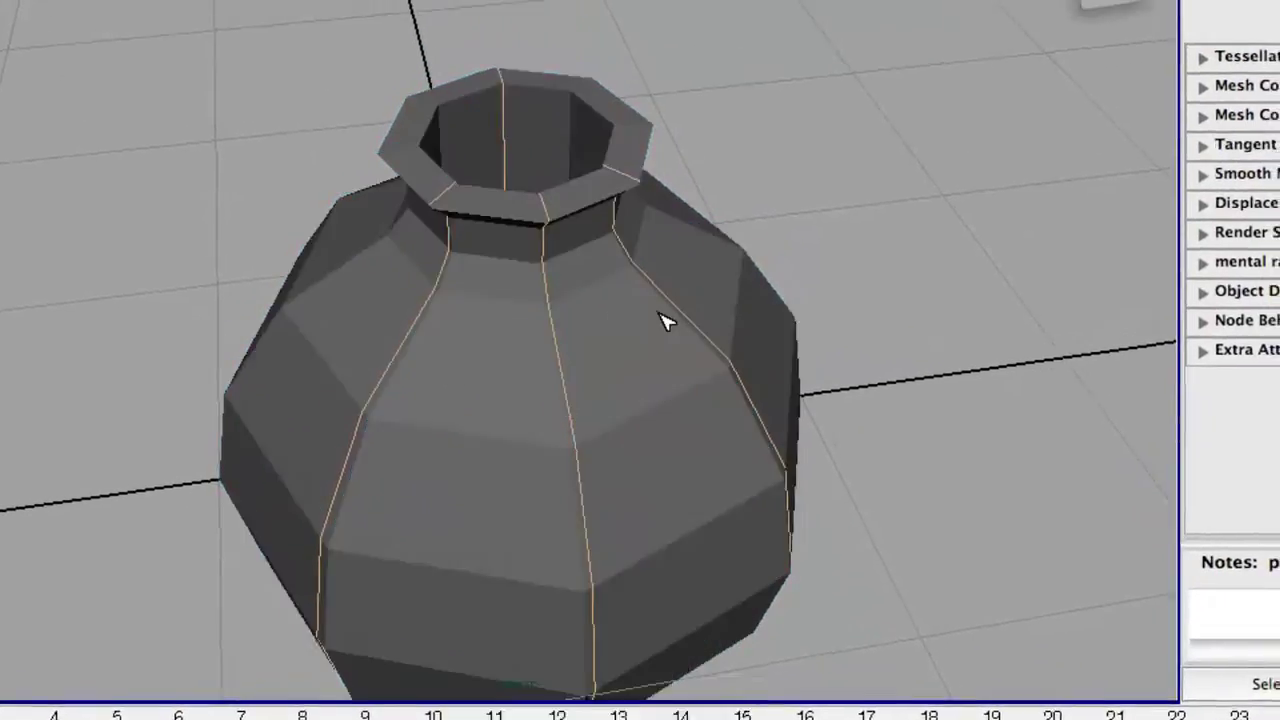
pyautogui.press('g')
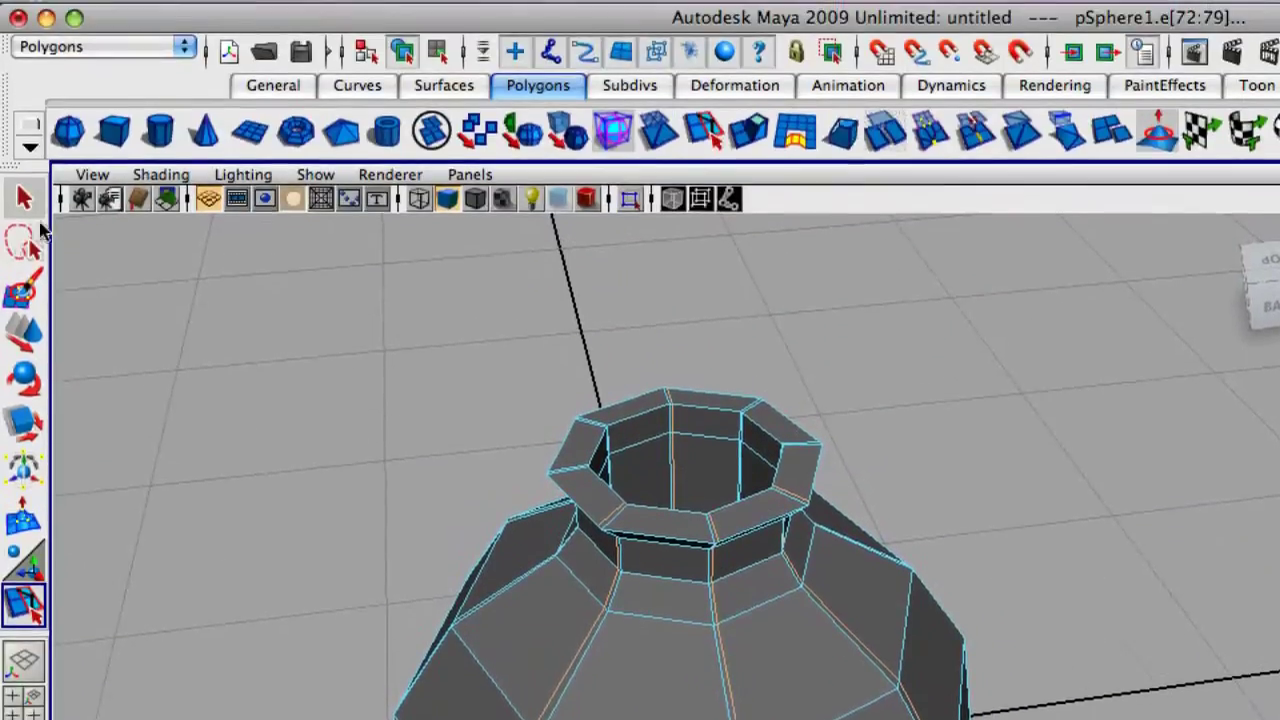
pyautogui.click(27, 232)
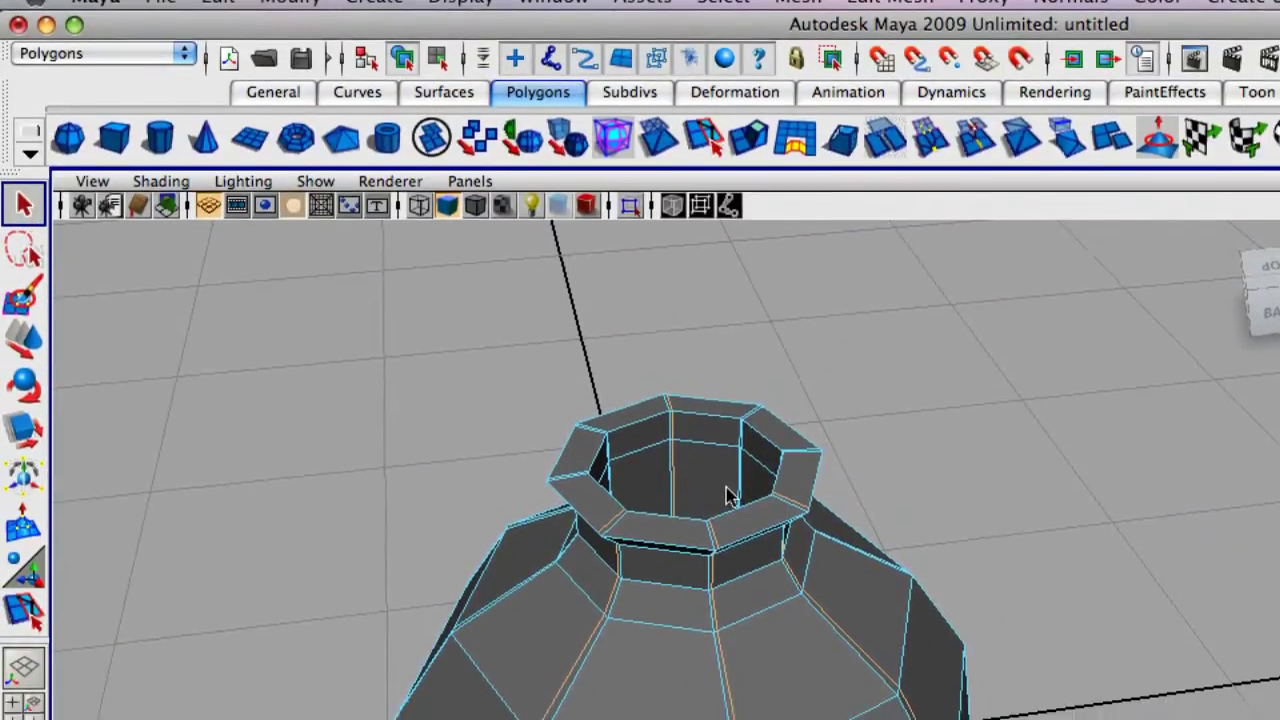
pyautogui.moveTo(712, 512); pyautogui.dragTo(779, 482, button='right')
pyautogui.keyDown('alt'); pyautogui.moveTo(632, 445); pyautogui.dragTo(660, 400); pyautogui.keyUp('alt')
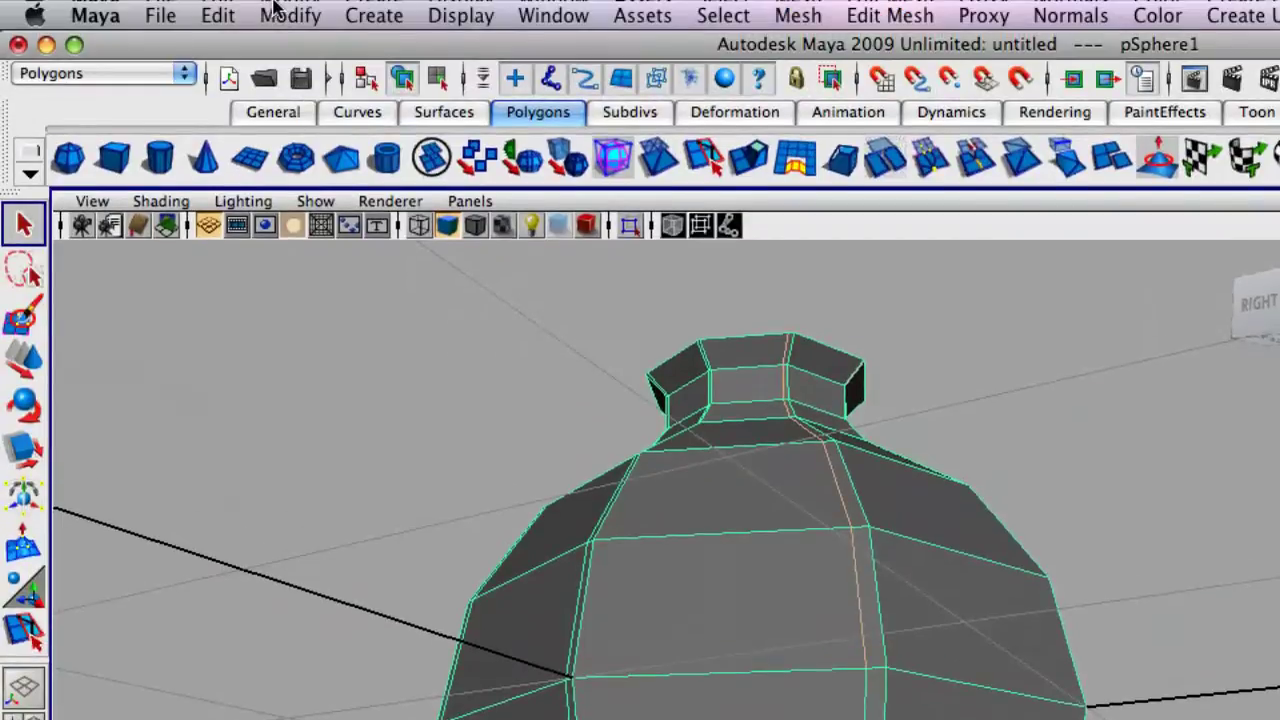
# Convert the vase from polygons to a subdivision surface and display it at the finest smoothness
pyautogui.click(280, 12)
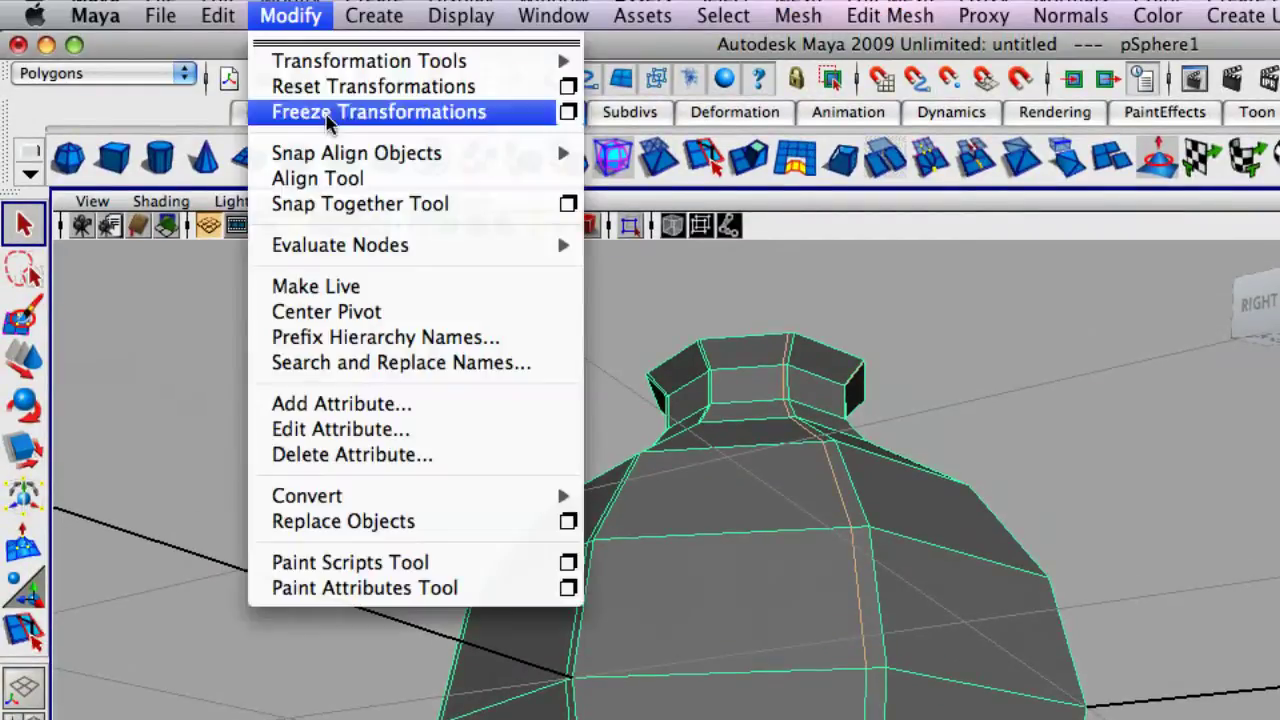
pyautogui.moveTo(529, 500)
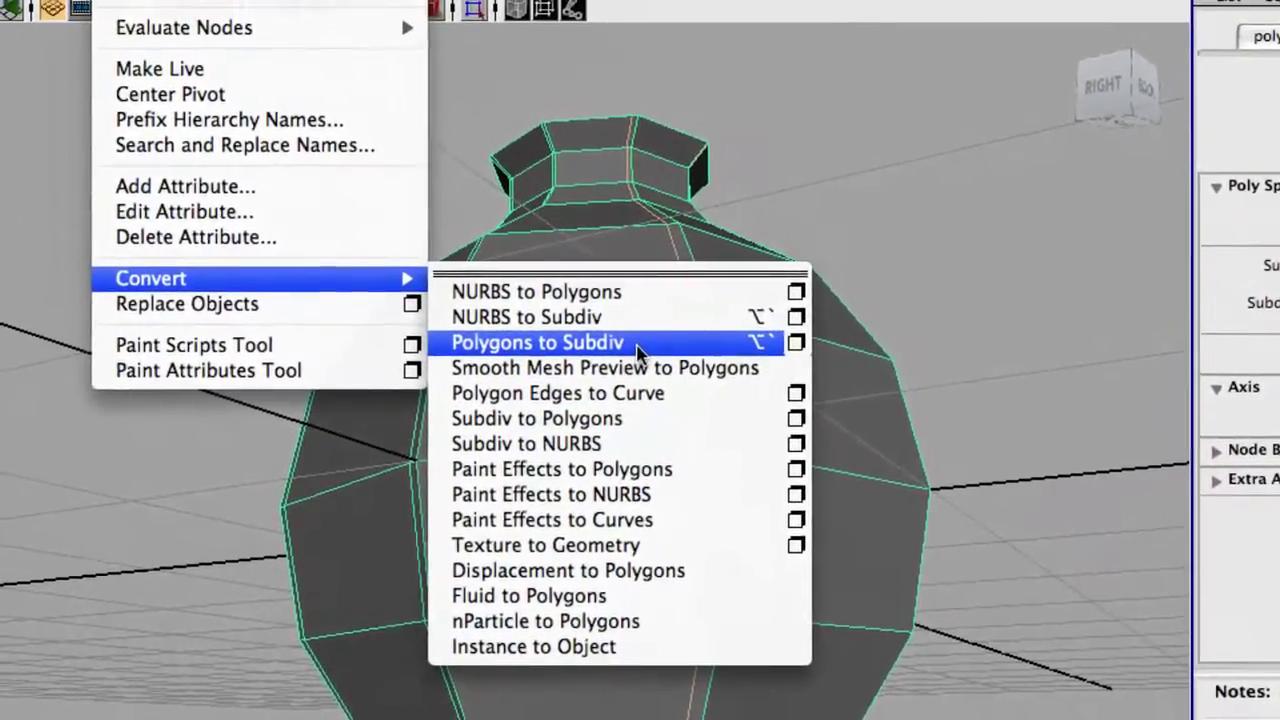
pyautogui.click(540, 278)
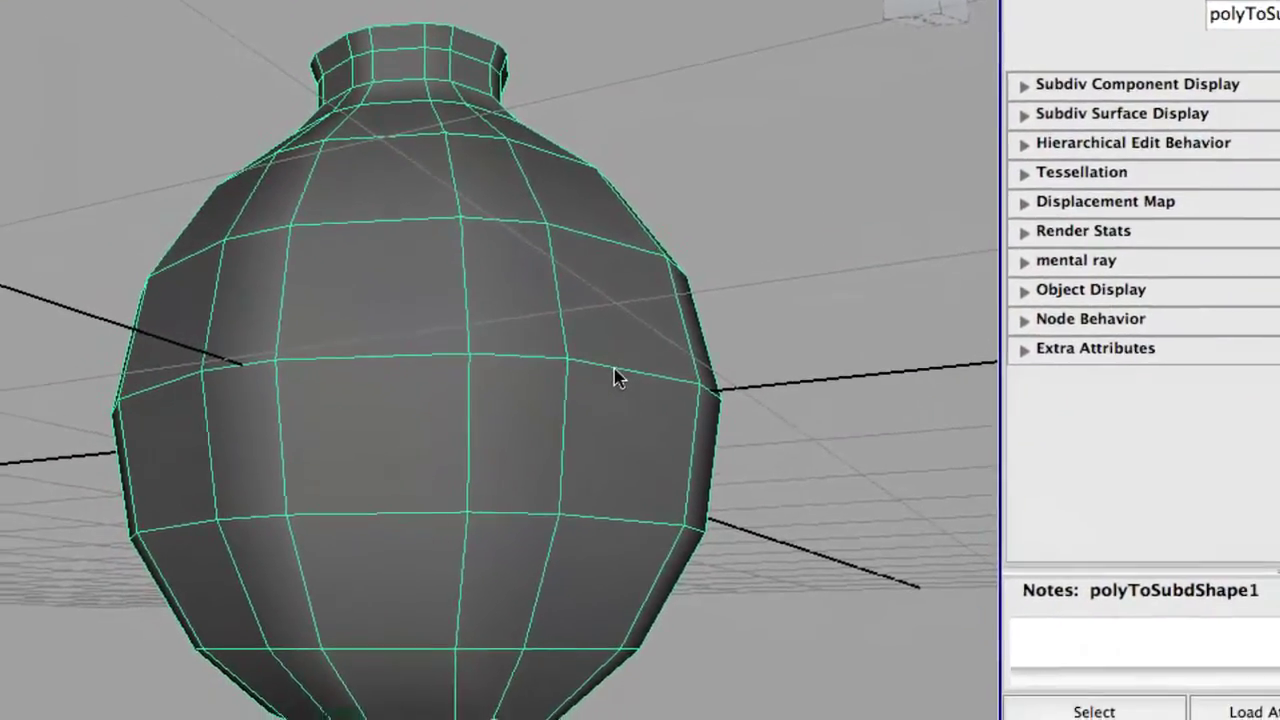
pyautogui.press('3')
pyautogui.keyDown('alt'); pyautogui.moveTo(639, 360); pyautogui.dragTo(830, 413); pyautogui.keyUp('alt')
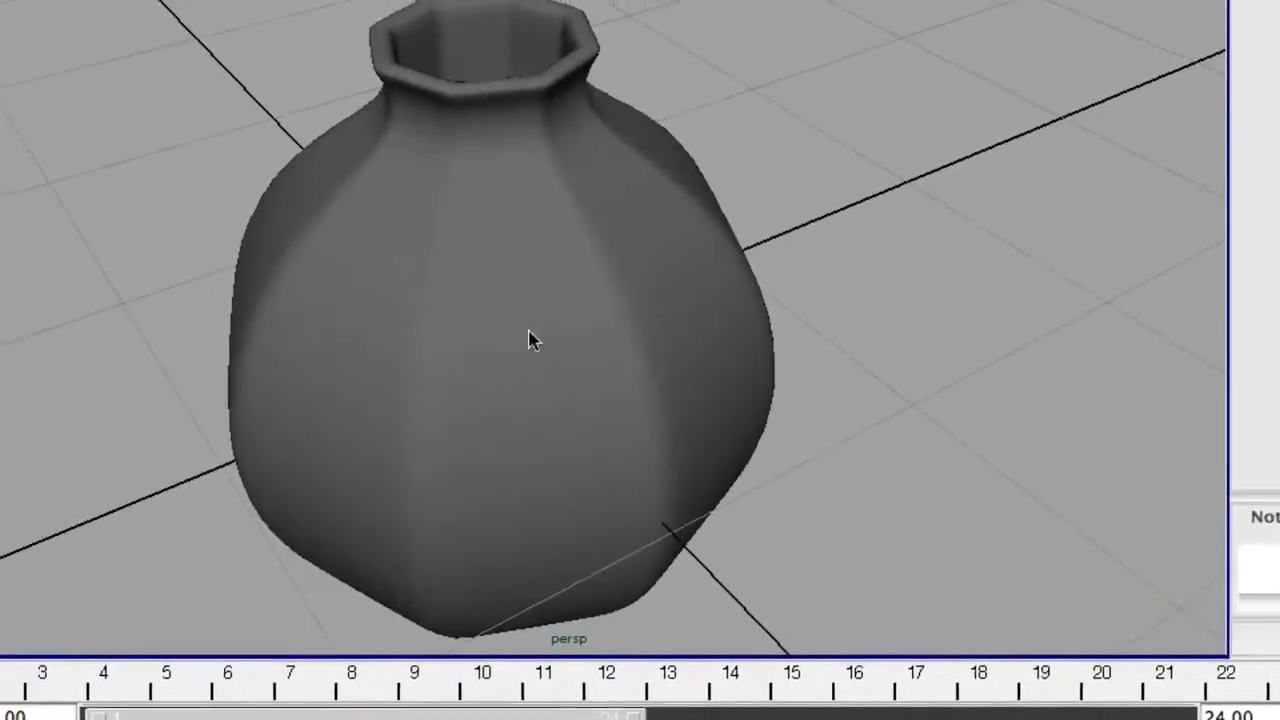
pyautogui.keyDown('alt'); pyautogui.moveTo(531, 340); pyautogui.dragTo(640, 320); pyautogui.keyUp('alt')
pyautogui.keyDown('alt'); pyautogui.moveTo(777, 343); pyautogui.dragTo(660, 448); pyautogui.keyUp('alt')
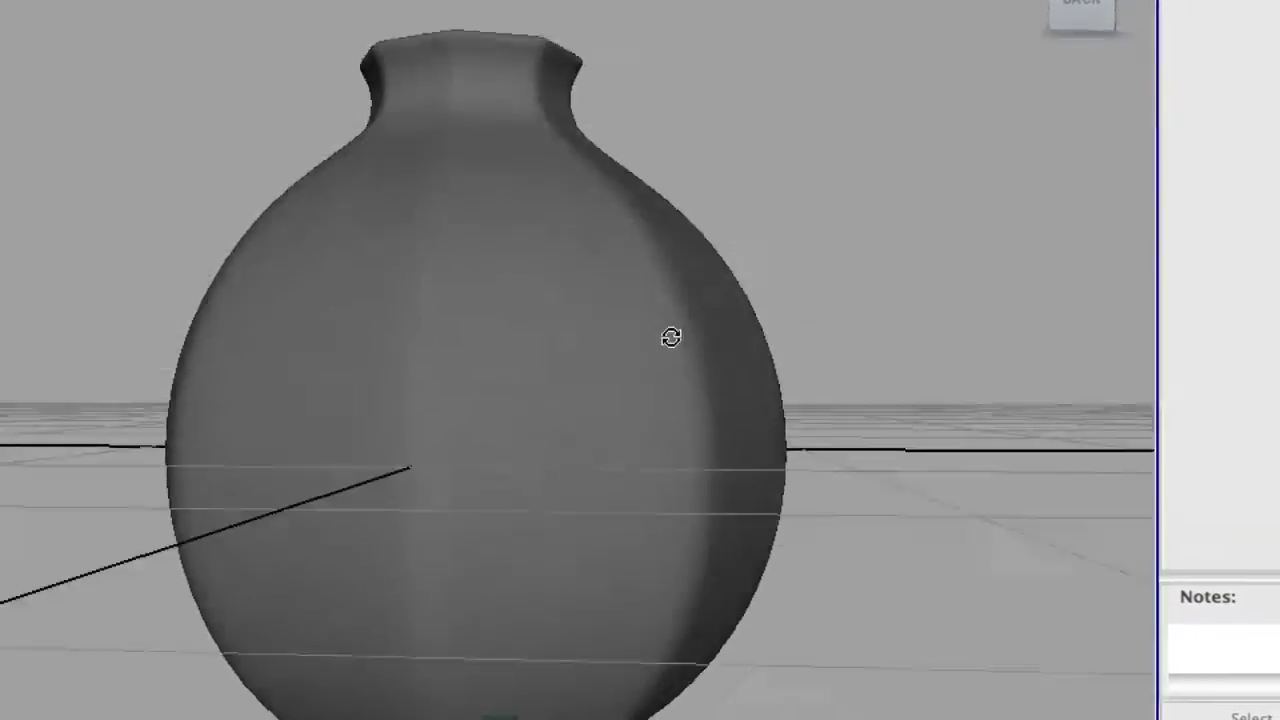
pyautogui.keyDown('alt'); pyautogui.moveTo(684, 367); pyautogui.dragTo(722, 604); pyautogui.keyUp('alt')
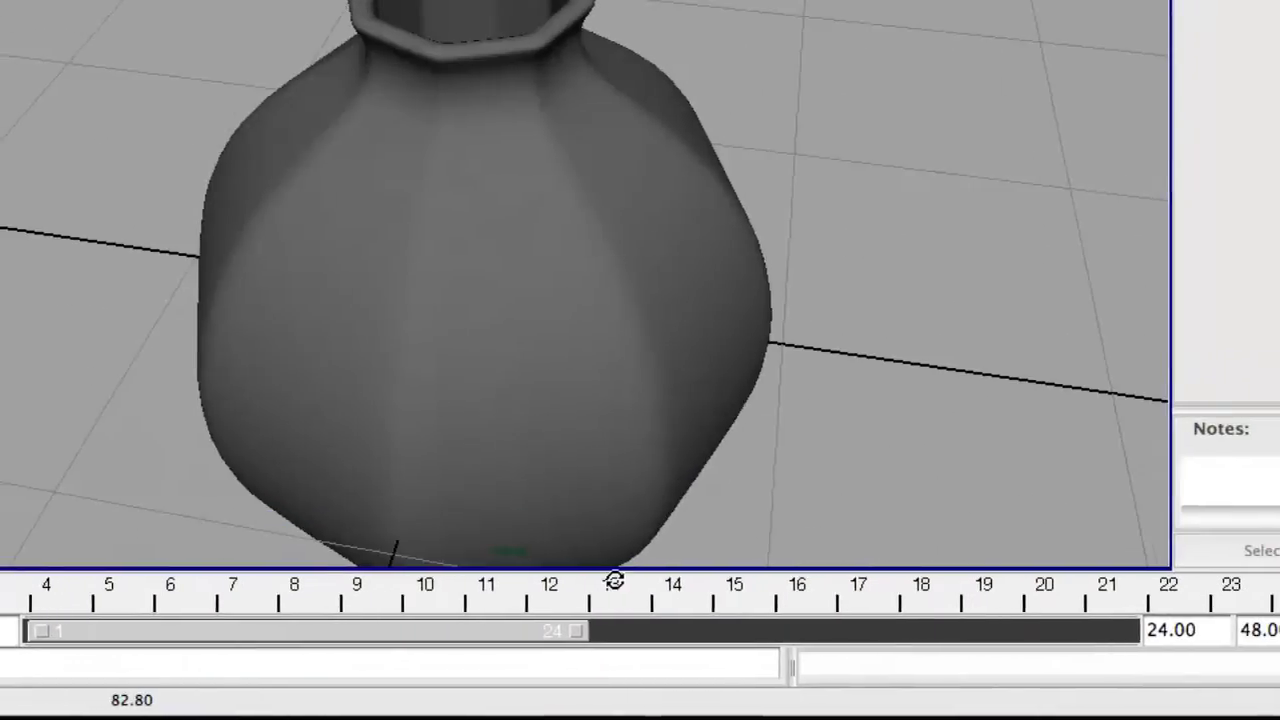
pyautogui.keyDown('alt'); pyautogui.moveTo(636, 396); pyautogui.dragTo(640, 343); pyautogui.keyUp('alt')
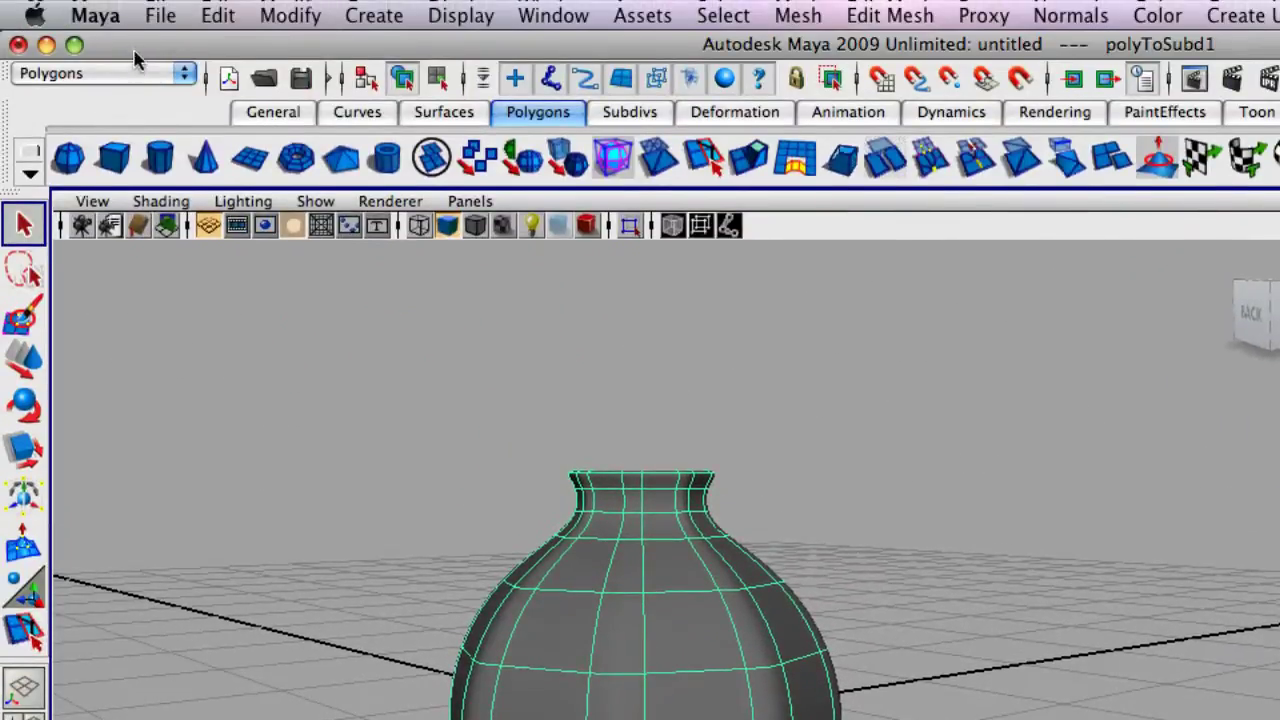
# Apply a nonlinear Twist deformer to the subdivision vase
pyautogui.click(145, 77)
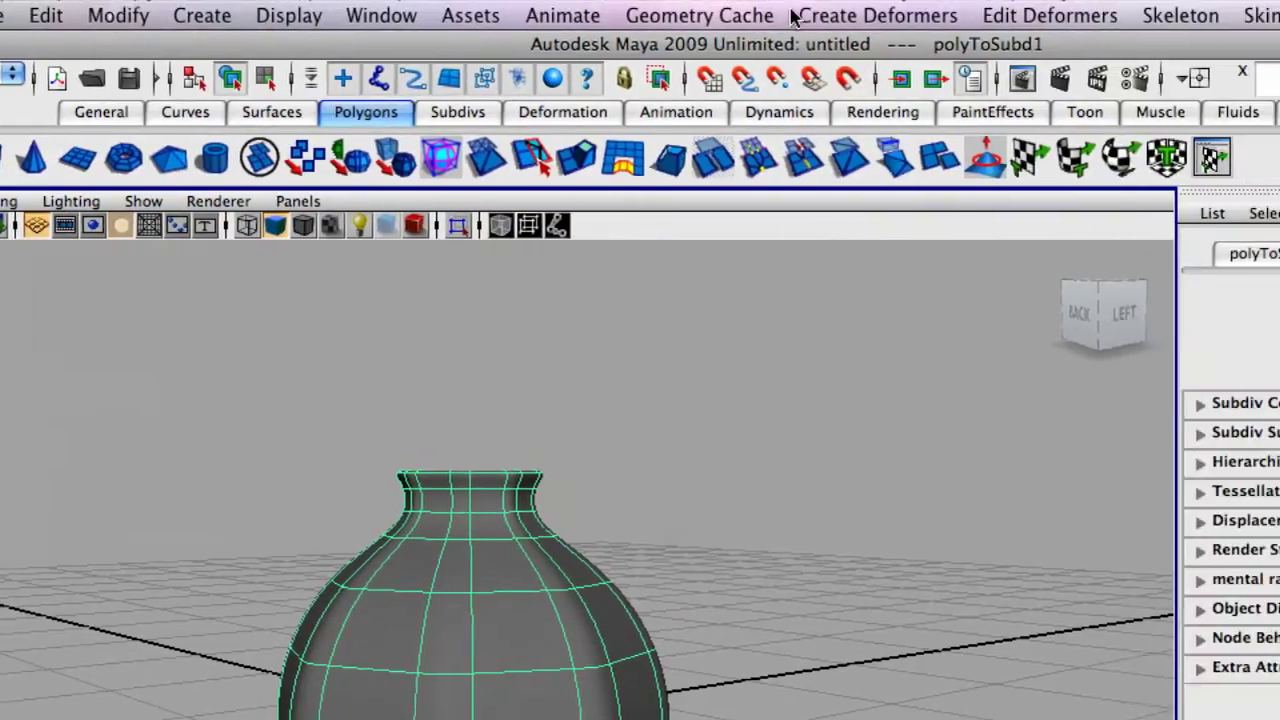
pyautogui.click(1050, 15)
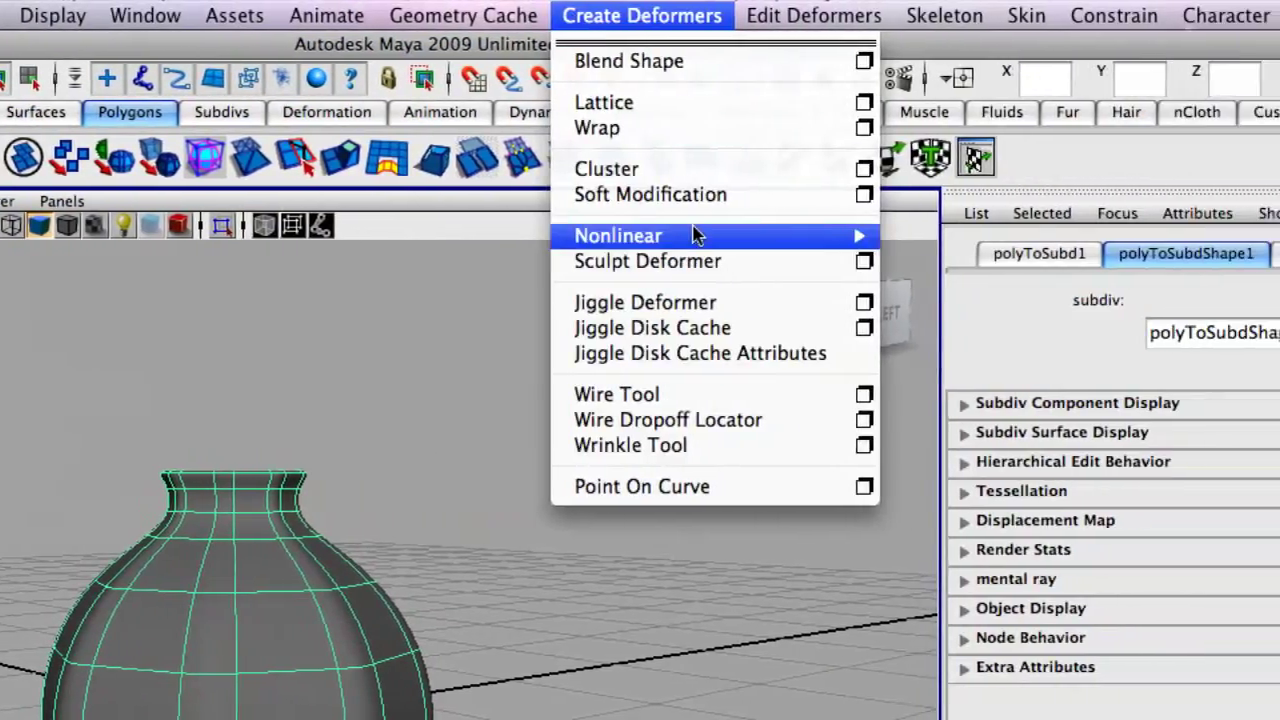
pyautogui.moveTo(775, 234)
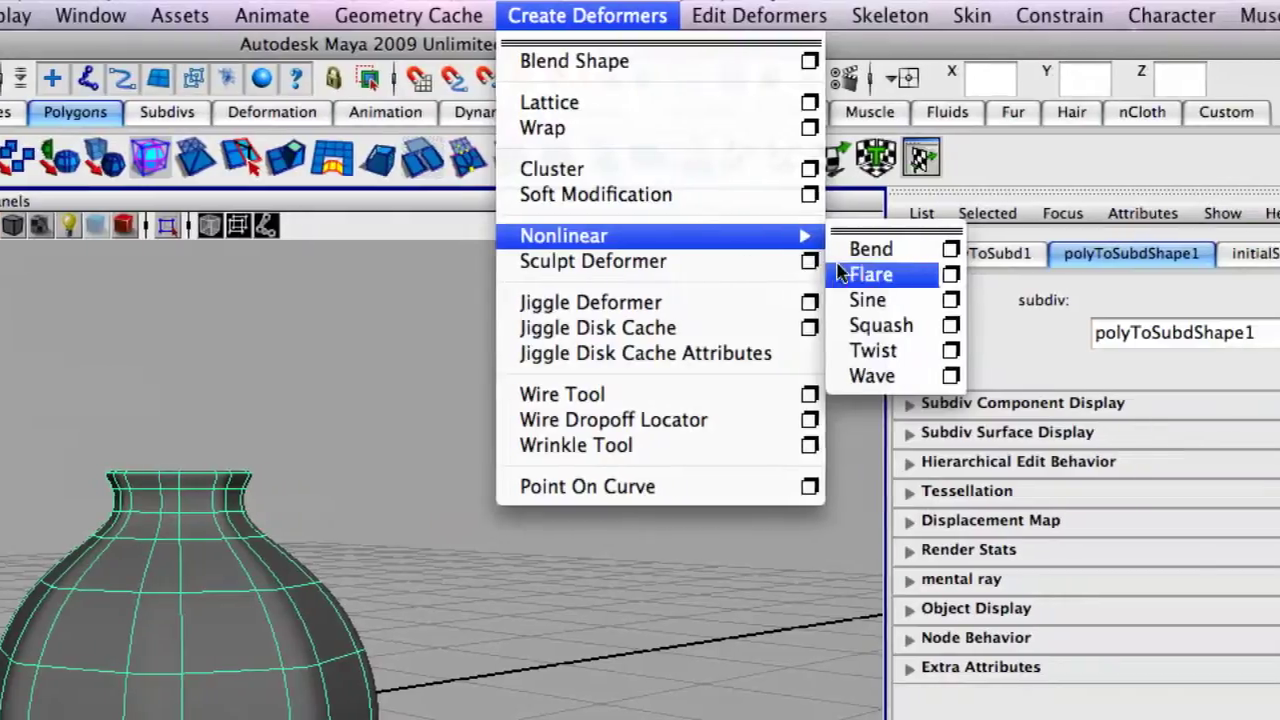
pyautogui.click(1003, 350)
# Set the Twist deformer's End Angle to 156.273 so the vase's ridges spiral around the body
pyautogui.keyDown('alt'); pyautogui.moveTo(122, 638); pyautogui.dragTo(286, 588); pyautogui.keyUp('alt')
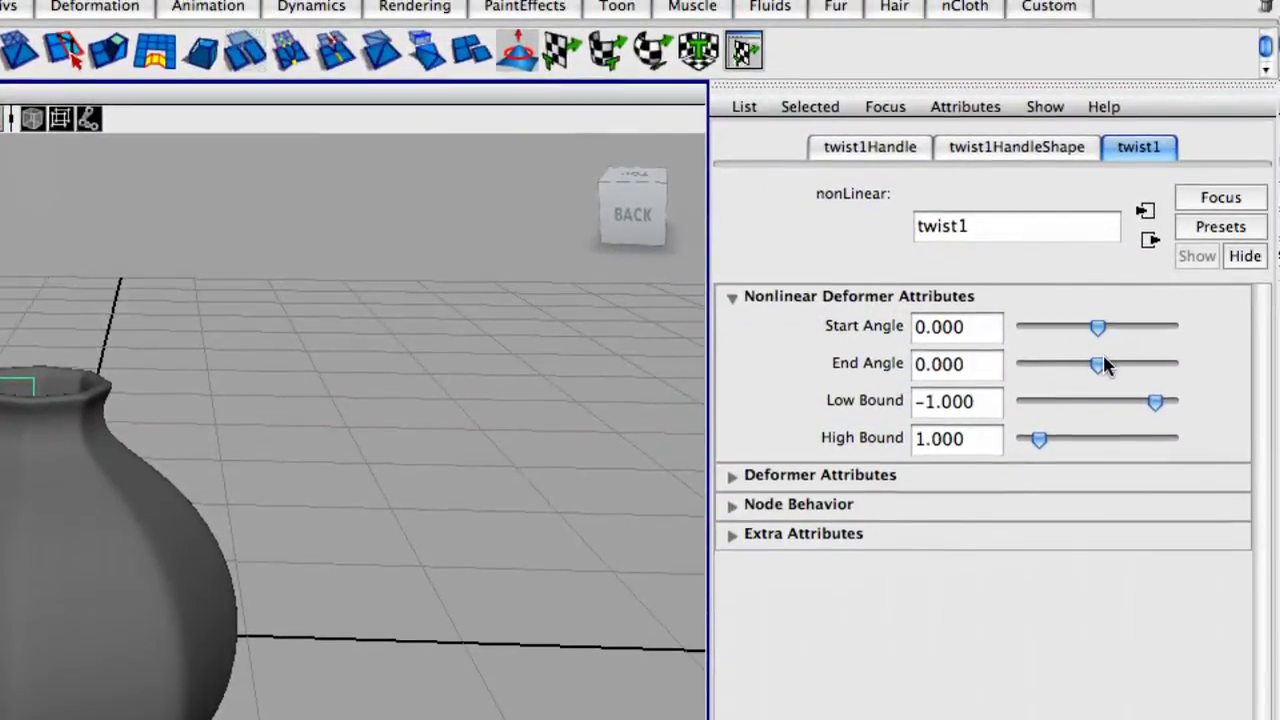
pyautogui.moveTo(1100, 364); pyautogui.dragTo(1114, 363)
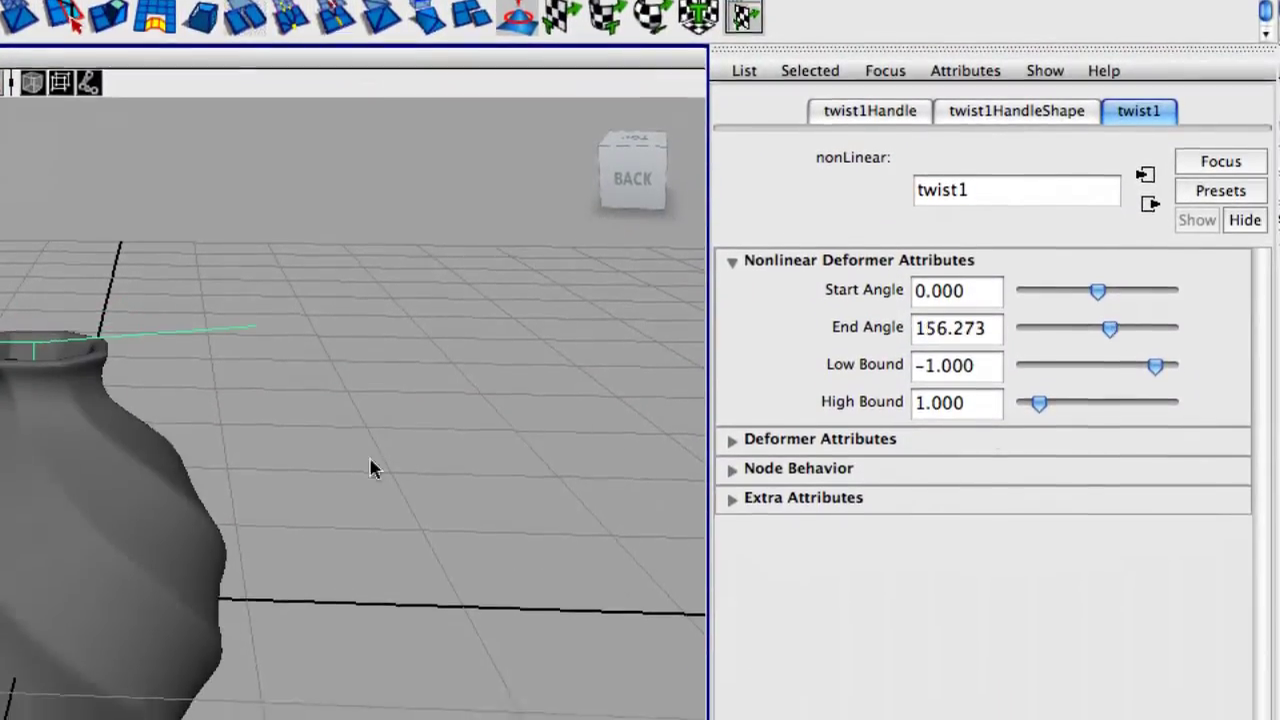
pyautogui.keyDown('alt'); pyautogui.moveTo(50, 468); pyautogui.dragTo(367, 423); pyautogui.keyUp('alt')
pyautogui.keyDown('alt'); pyautogui.moveTo(568, 378); pyautogui.dragTo(496, 395); pyautogui.keyUp('alt')
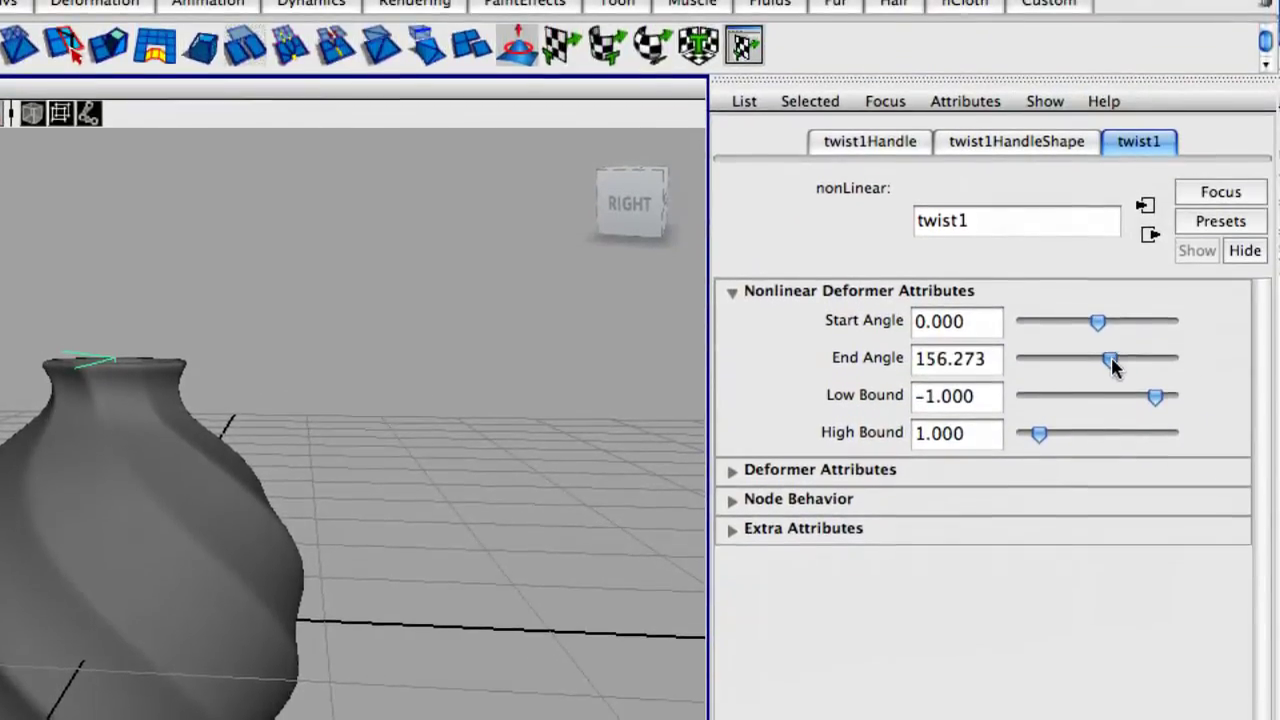
# Try a stronger twist with an End Angle of 250.023, and undo it
pyautogui.moveTo(1109, 363); pyautogui.dragTo(1120, 368)
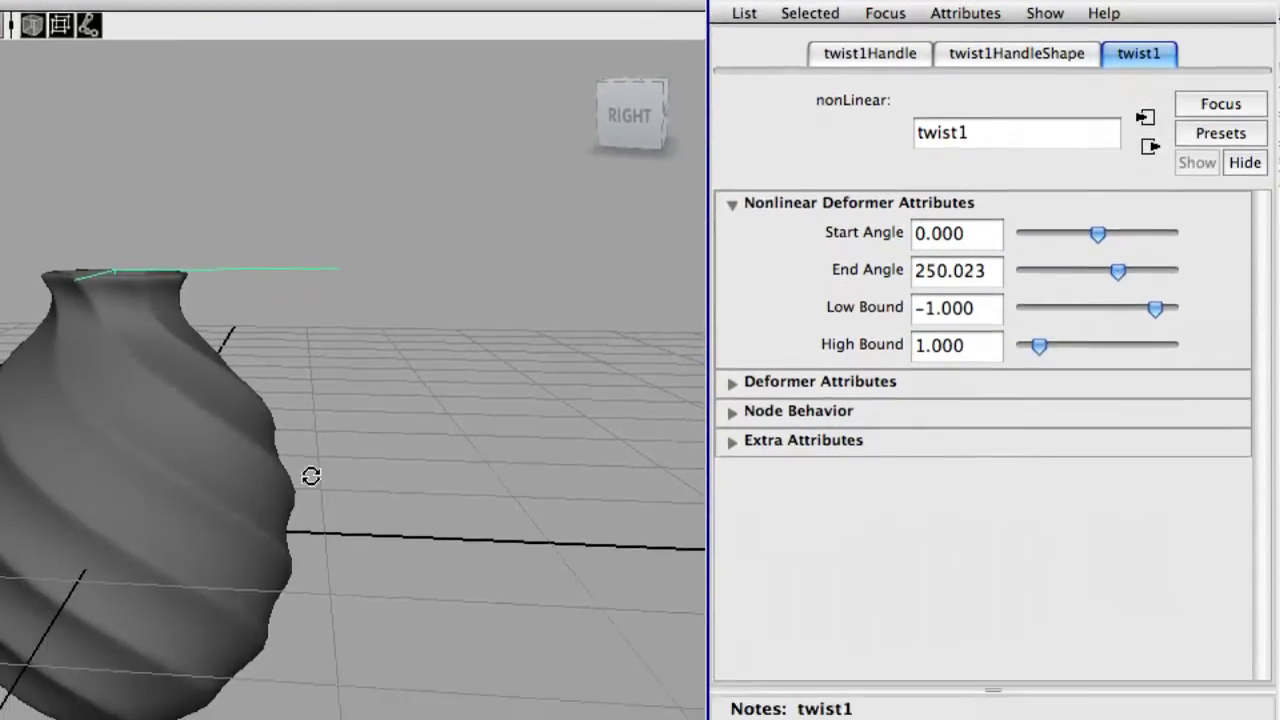
pyautogui.keyDown('alt'); pyautogui.moveTo(311, 474); pyautogui.dragTo(591, 417); pyautogui.keyUp('alt')
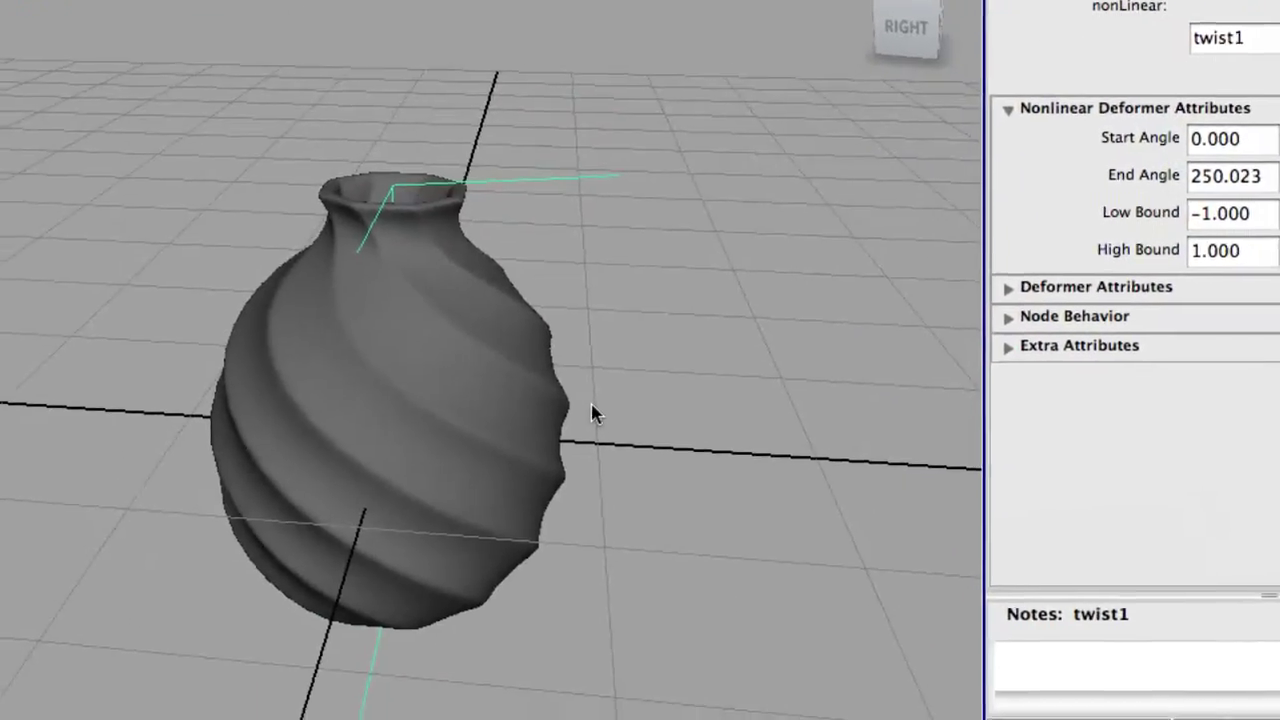
pyautogui.press('z')
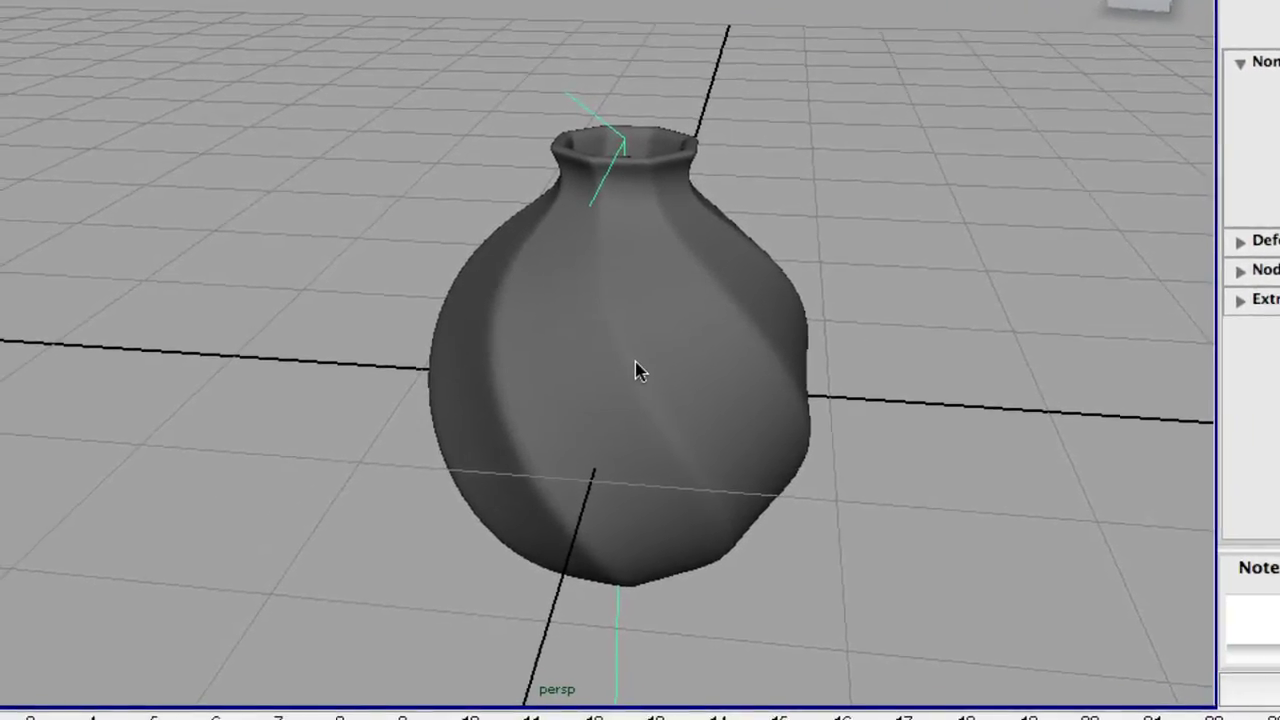
# Try a Low Bound of -6.545 on the Twist deformer, and set it back to -1.000
pyautogui.keyDown('alt'); pyautogui.moveTo(683, 429); pyautogui.dragTo(563, 300); pyautogui.keyUp('alt')
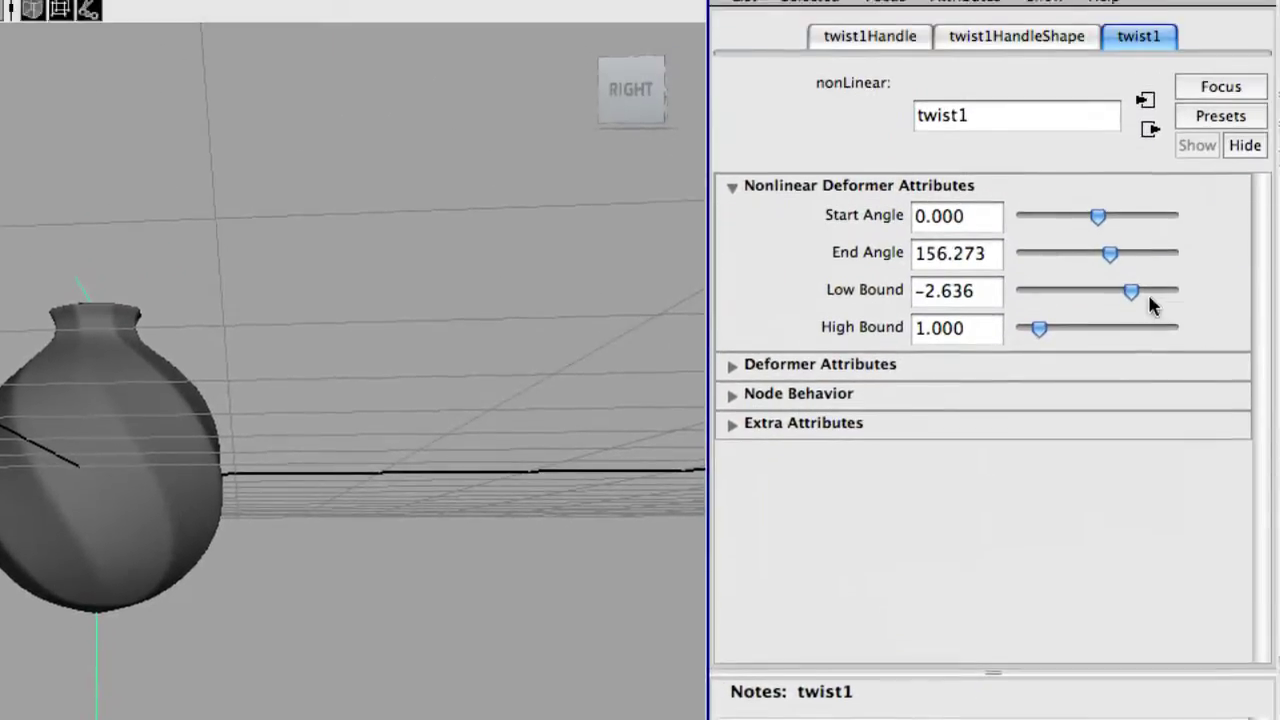
pyautogui.moveTo(1150, 307); pyautogui.dragTo(1068, 309)
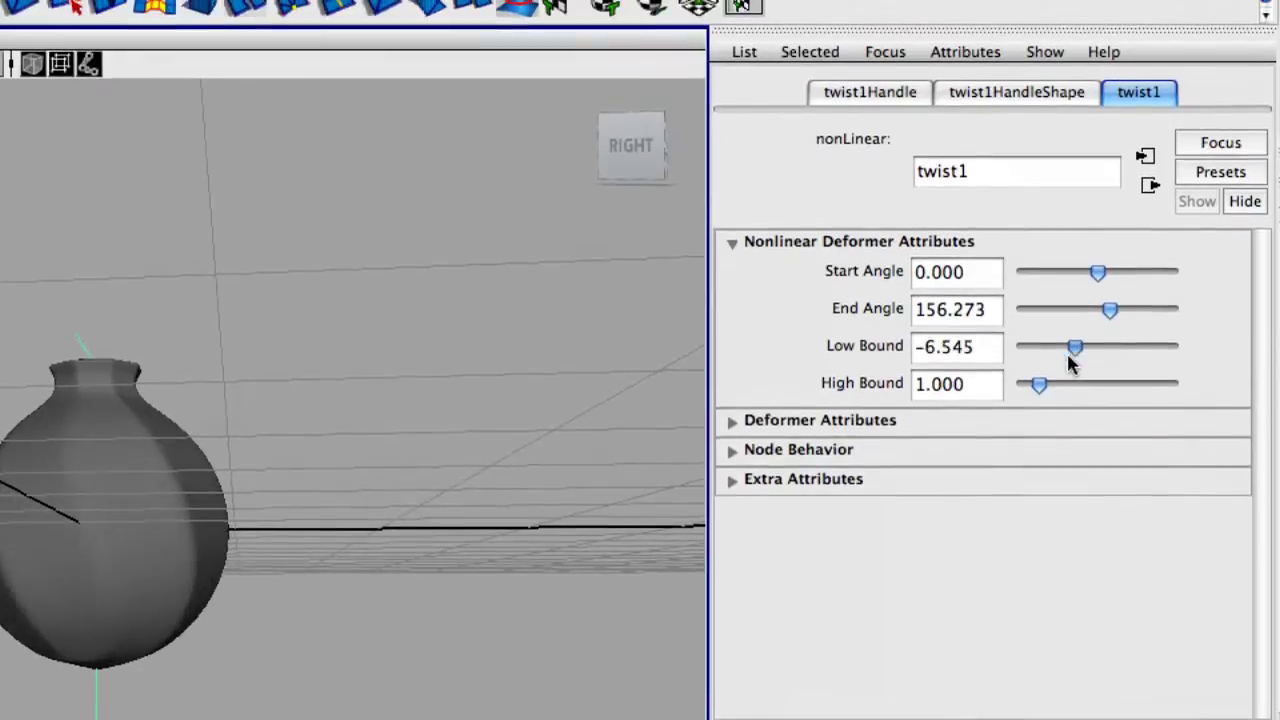
pyautogui.moveTo(1012, 365); pyautogui.dragTo(1107, 372)
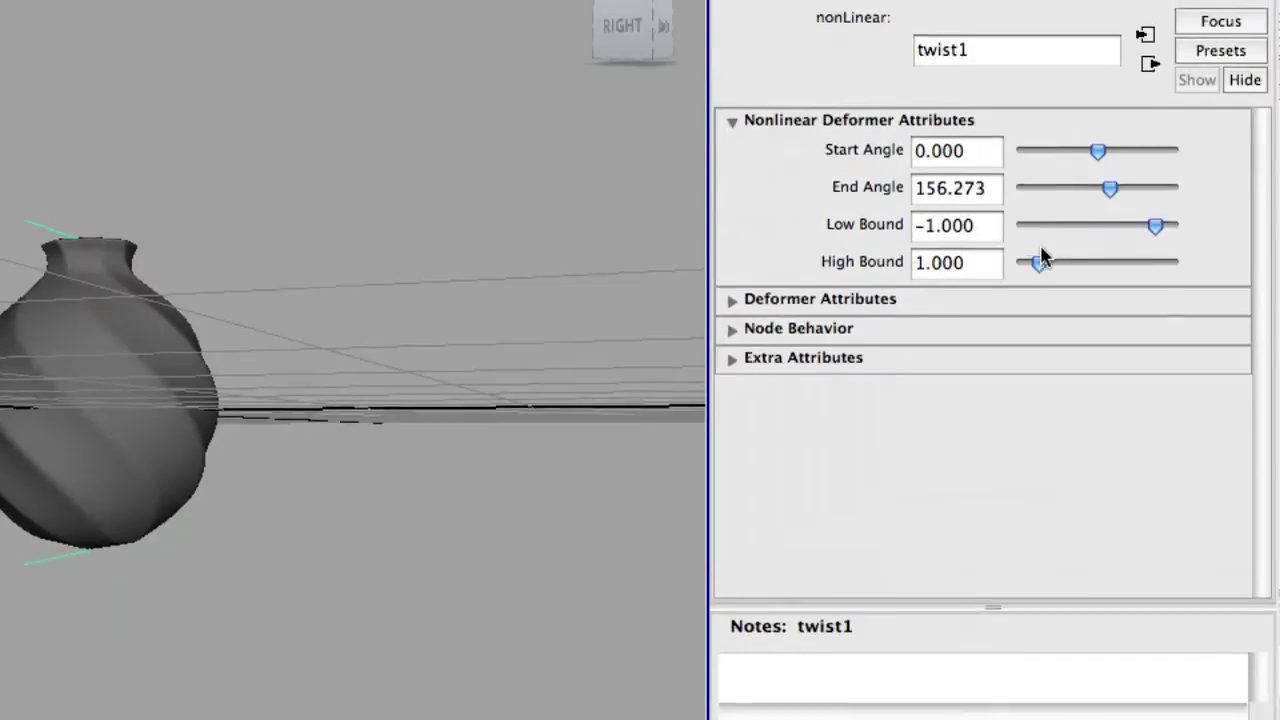
# Try a High Bound of 0.000 on the Twist deformer, and restore the twist over the vase's full height
pyautogui.moveTo(1215, 165); pyautogui.dragTo(1233, 166)
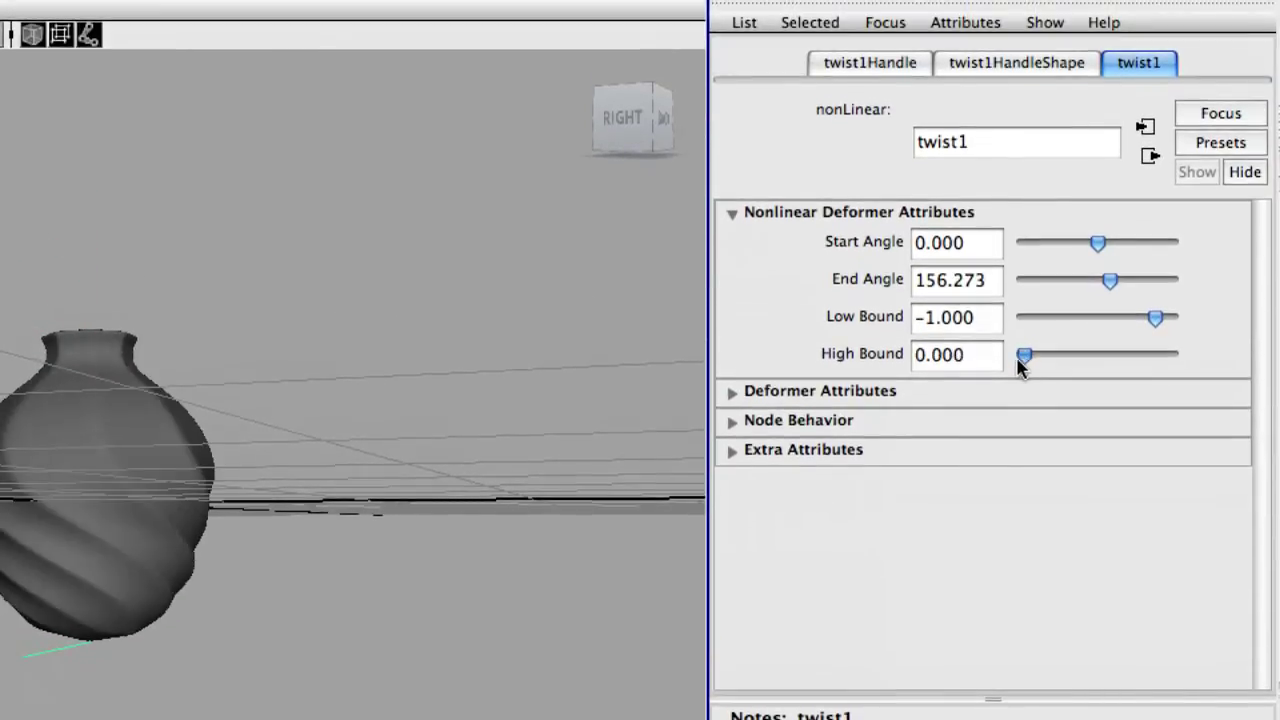
pyautogui.keyDown('alt'); pyautogui.moveTo(270, 470); pyautogui.dragTo(152, 533); pyautogui.keyUp('alt')
pyautogui.keyDown('alt'); pyautogui.moveTo(597, 377); pyautogui.dragTo(355, 347); pyautogui.keyUp('alt')
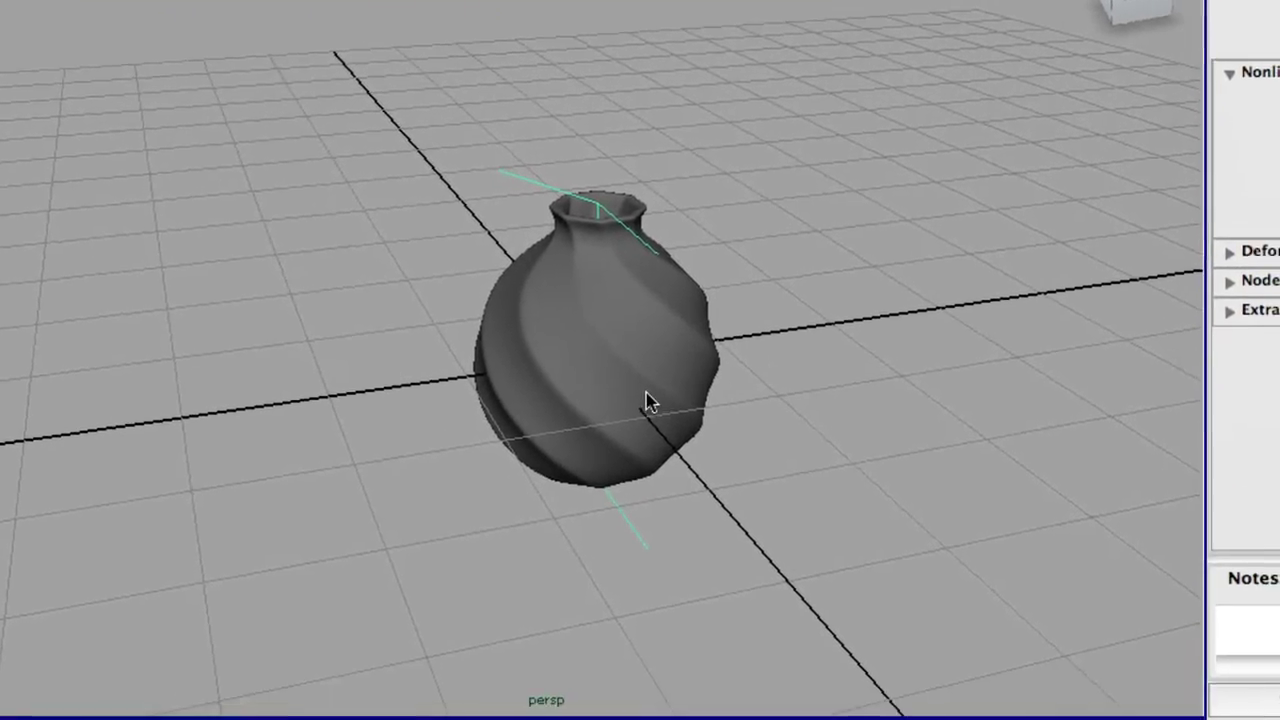
# Delete the twisted vase's construction history to bake in the deformation, and deselect the vase
pyautogui.click(697, 405)
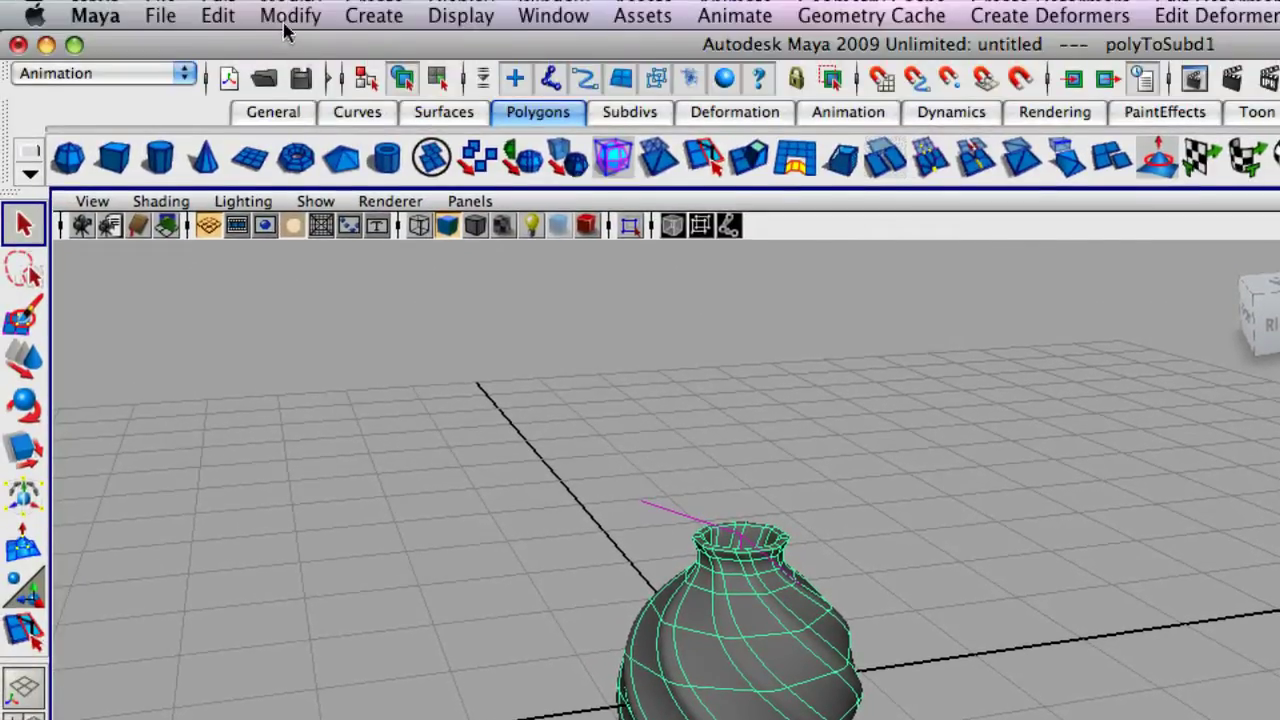
pyautogui.click(237, 20)
pyautogui.moveTo(389, 345)
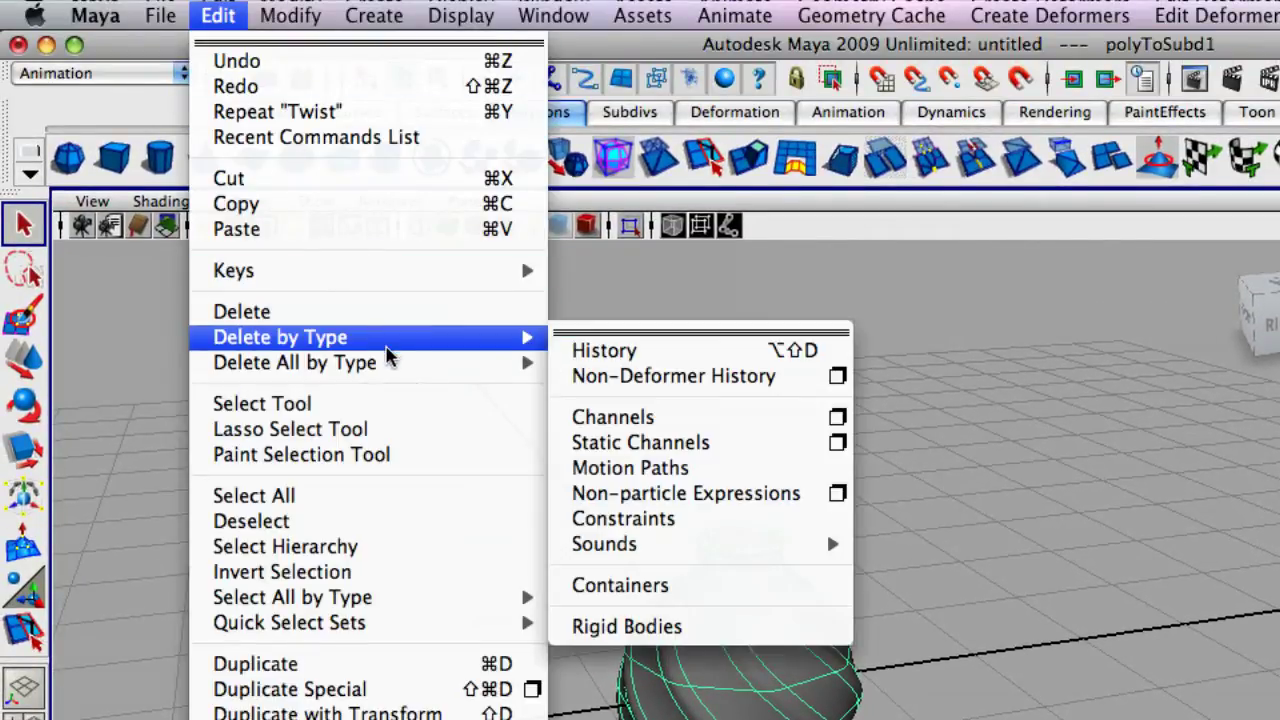
pyautogui.click(624, 349)
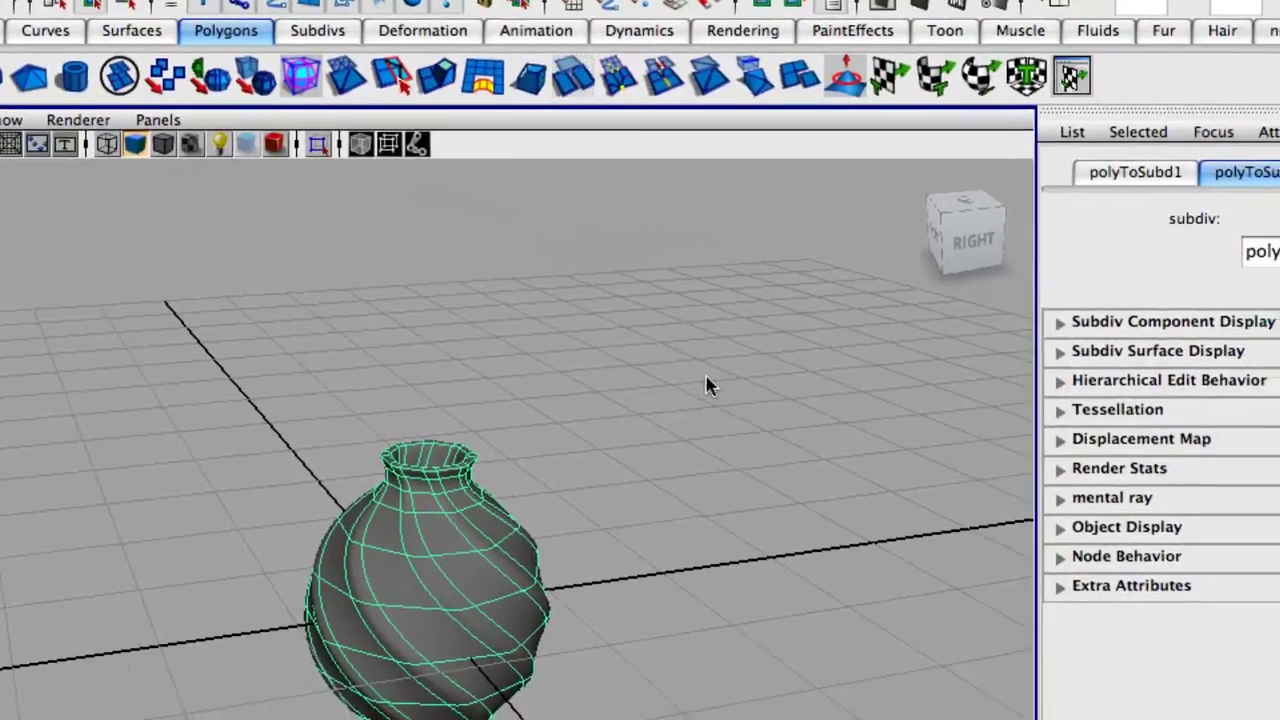
pyautogui.click(706, 386)
pyautogui.keyDown('alt'); pyautogui.moveTo(600, 470); pyautogui.dragTo(615, 362); pyautogui.keyUp('alt')
pyautogui.scroll(5, 634, 400)
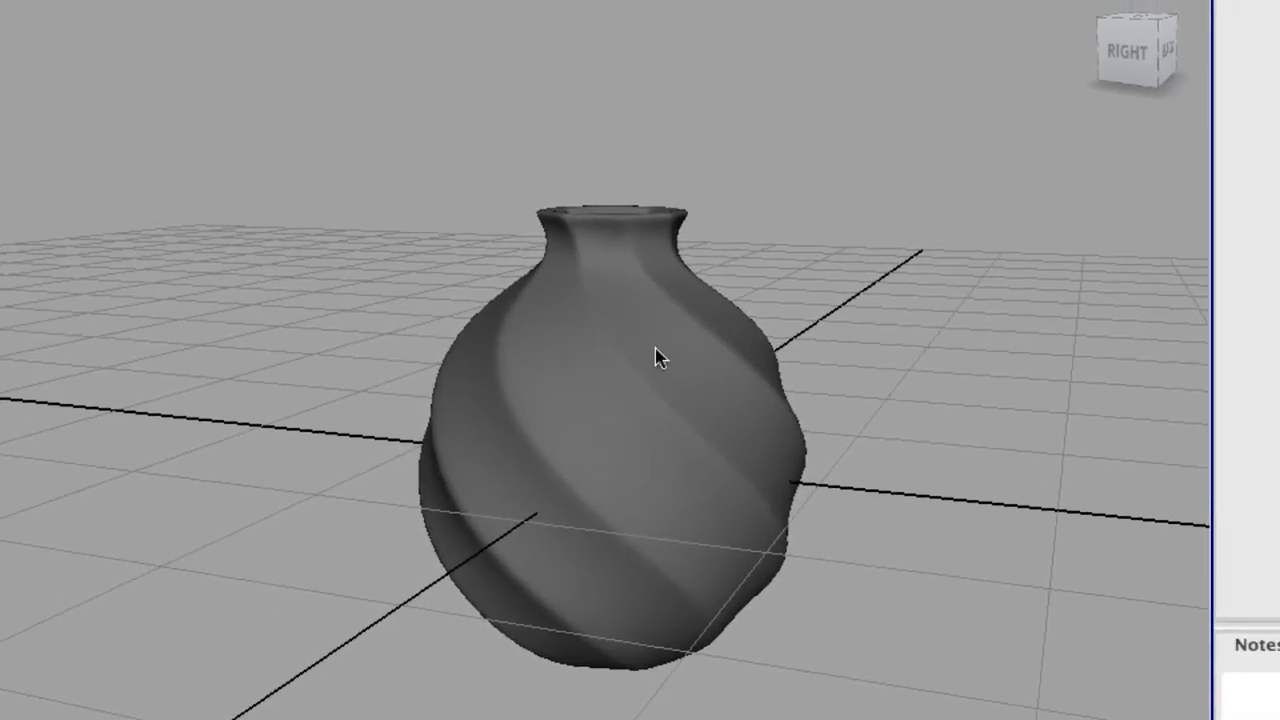